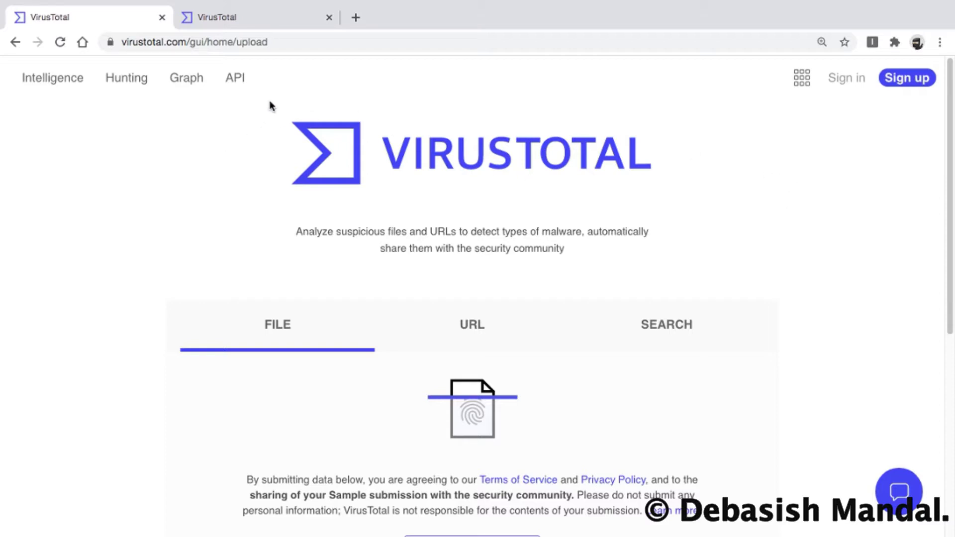
Open the VT Intelligence overview and read which data types and search criteria its dataset search supports.
left_click(275, 18)
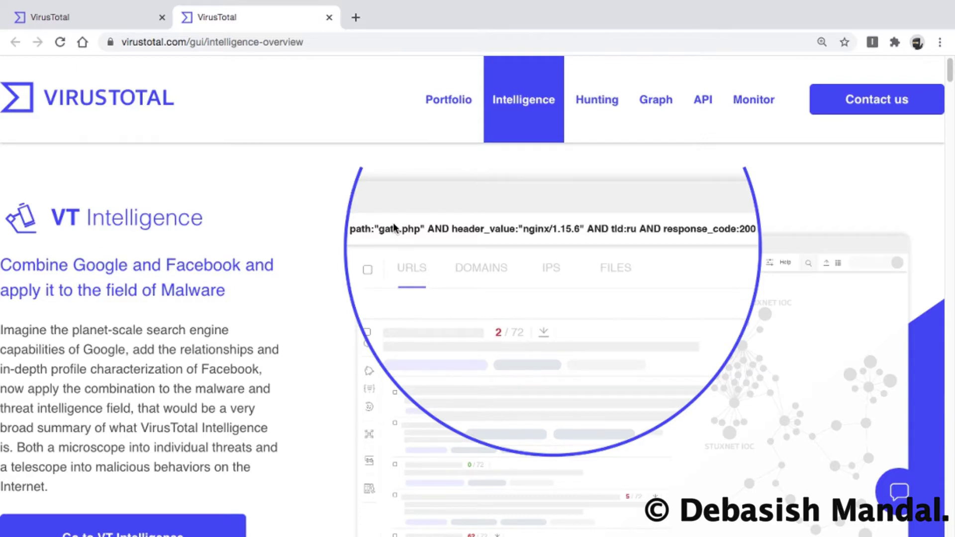
scroll(393, 227, "down", 10)
scroll(393, 225, "up", 5)
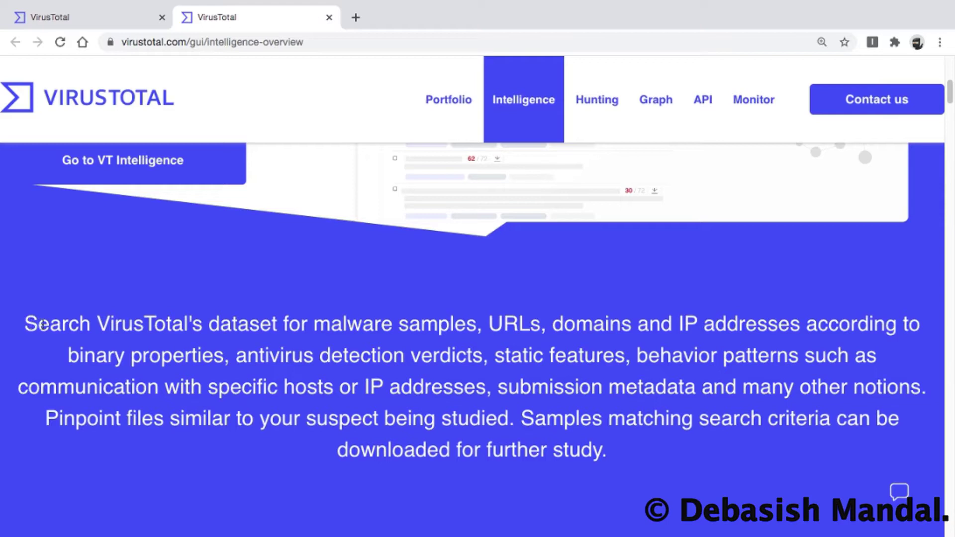
left_click_drag(38, 325, 80, 324)
left_click_drag(301, 324, 466, 325)
left_click_drag(605, 325, 691, 350)
left_click(312, 343)
left_click(525, 355)
scroll(689, 348, "down", 1)
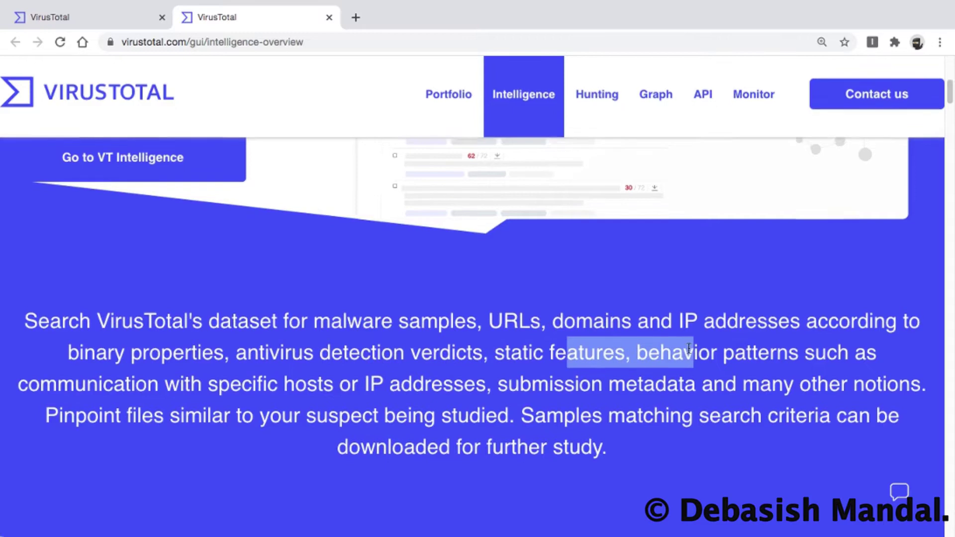
scroll(689, 348, "down", 3)
left_click(721, 293)
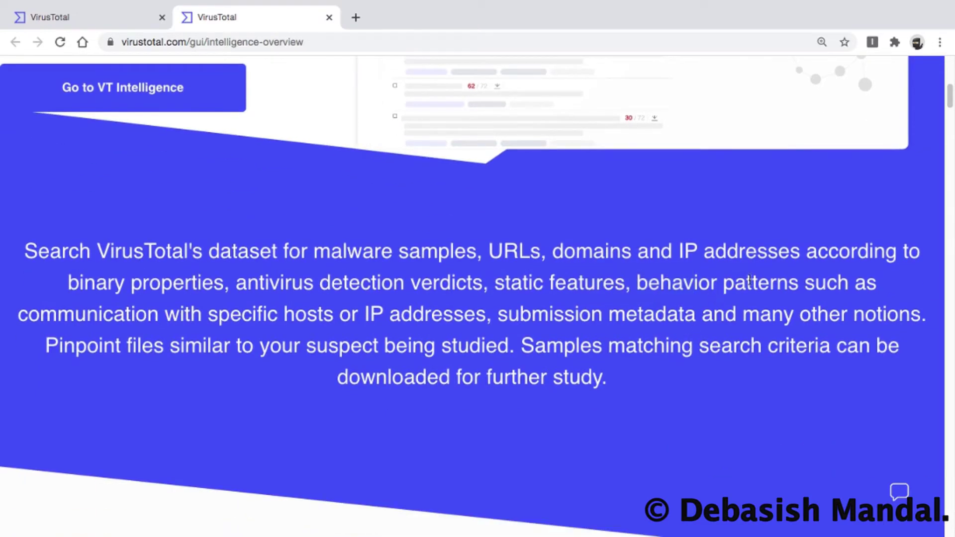
left_click_drag(184, 321, 487, 318)
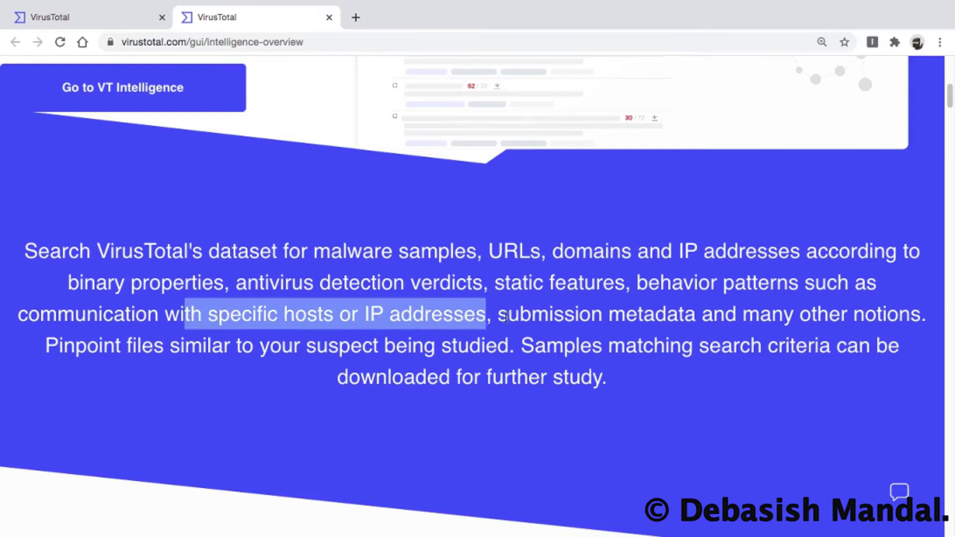
left_click_drag(591, 320, 896, 319)
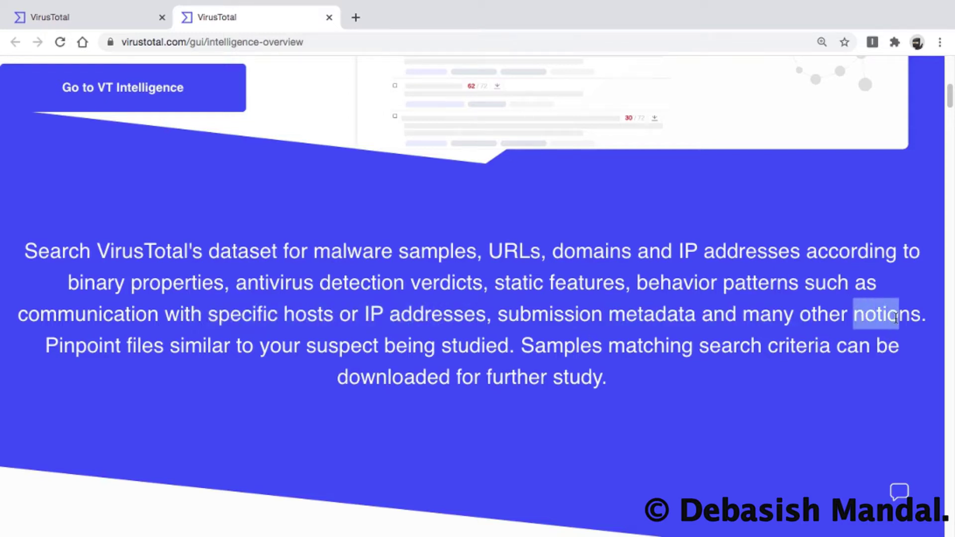
Read the VT Intelligence overview's notes on finding similar files, downloading matching samples and static threat indicators.
left_click(393, 311)
scroll(143, 323, "down", 1)
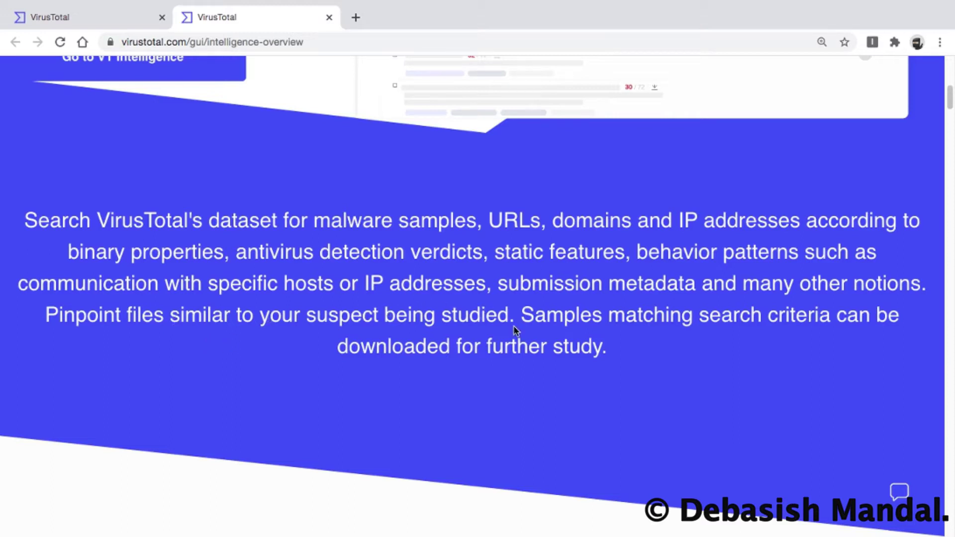
scroll(529, 312, "down", 1)
left_click_drag(533, 286, 718, 313)
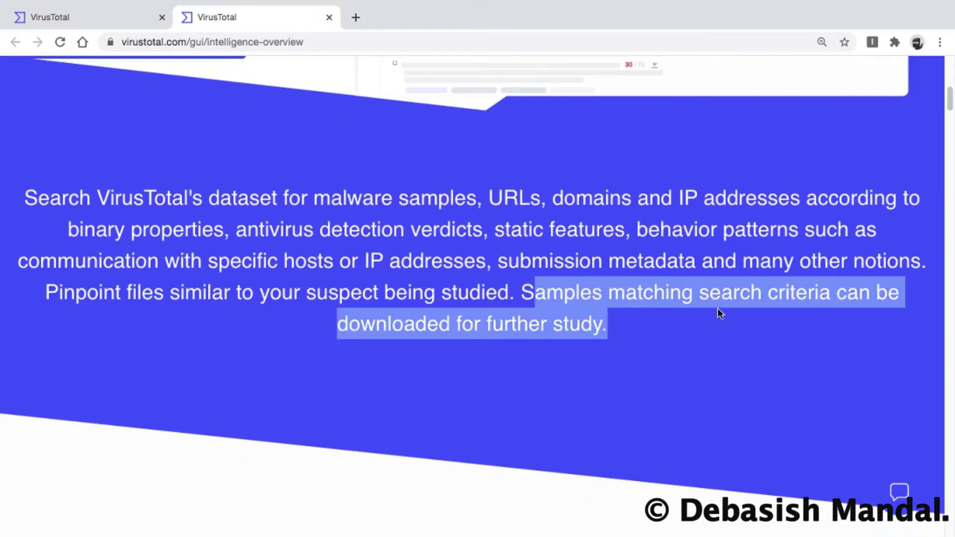
scroll(622, 335, "down", 5)
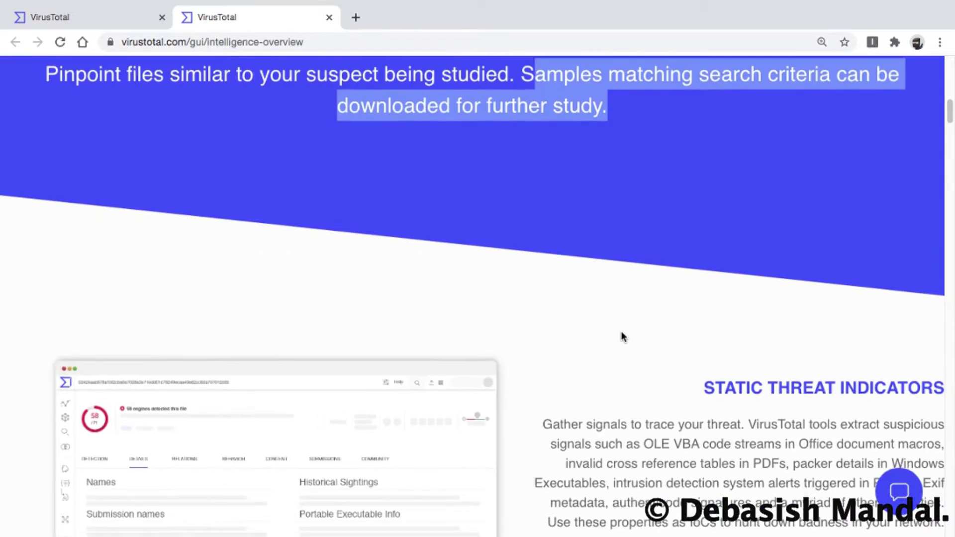
scroll(623, 337, "down", 1)
scroll(621, 331, "up", 15)
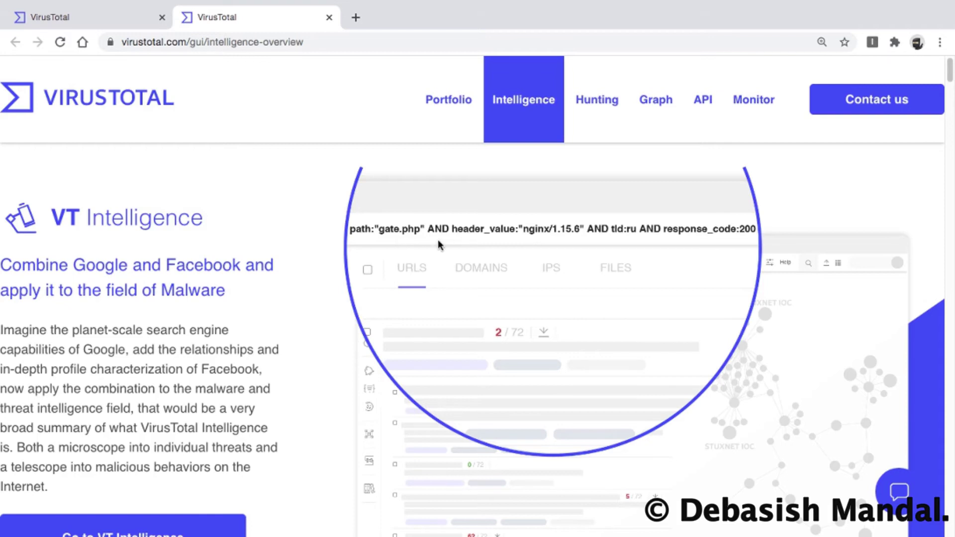
left_click(110, 19)
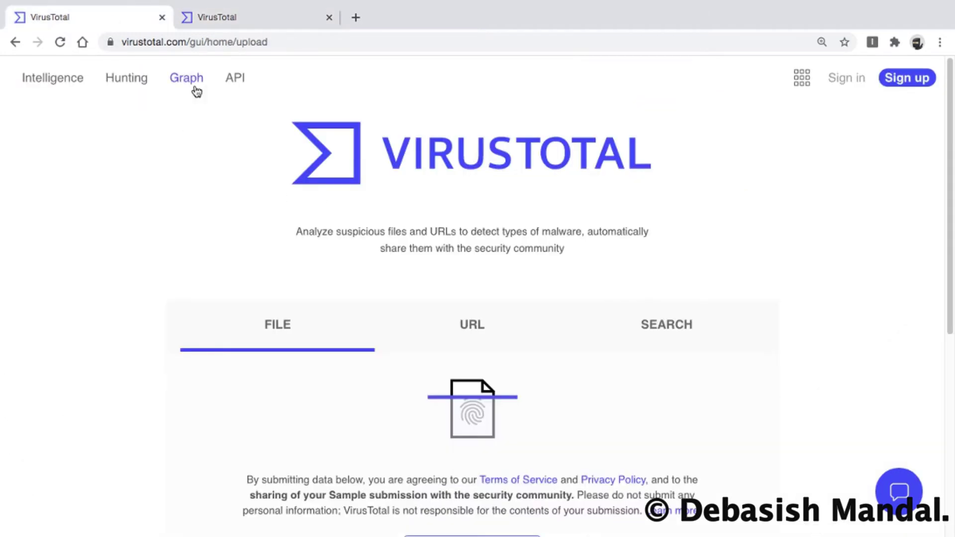
left_click(252, 15)
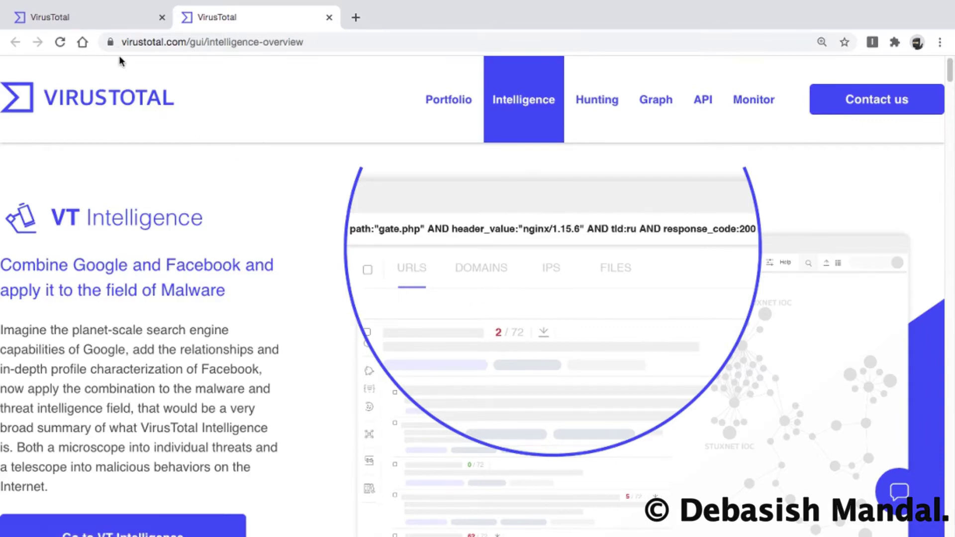
left_click(119, 24)
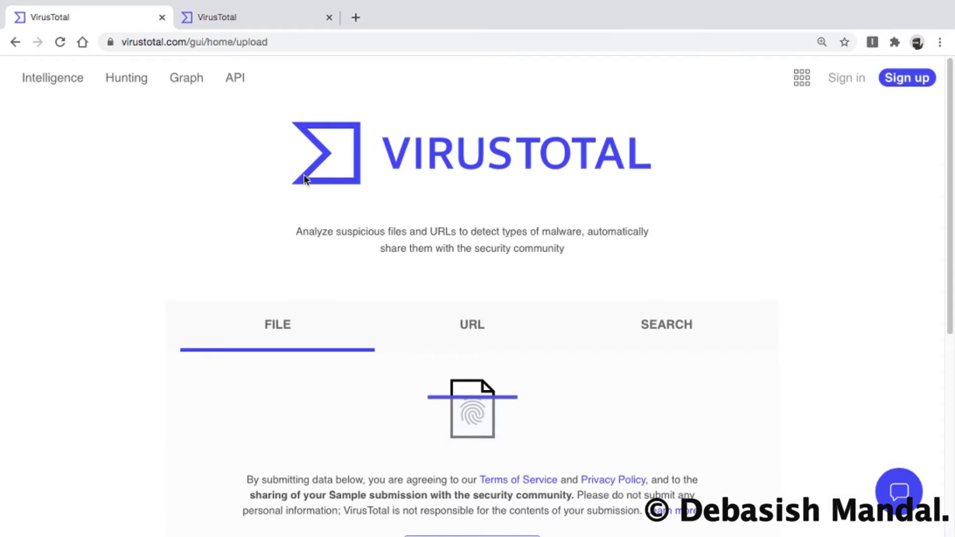
left_click(242, 25)
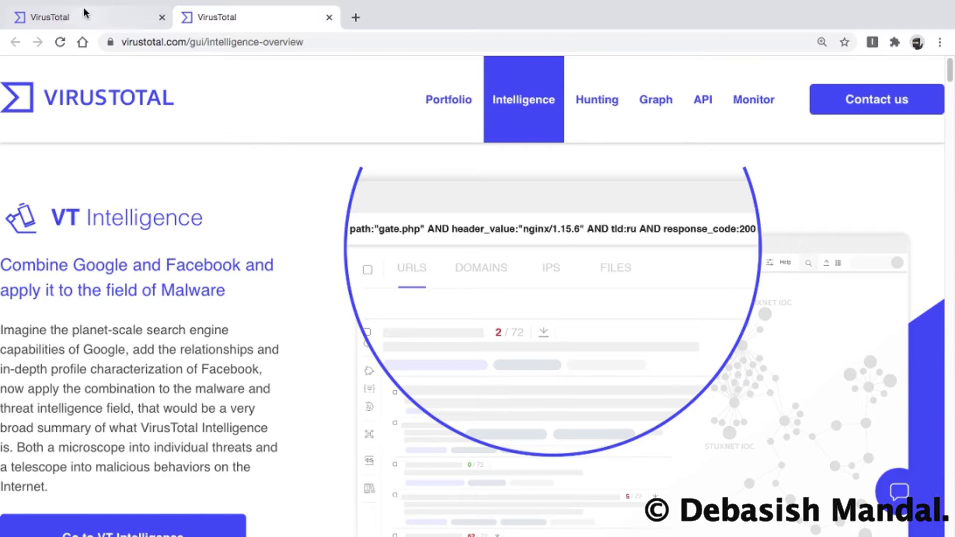
Return to the VirusTotal home page and sign in with the account credentials.
left_click(96, 23)
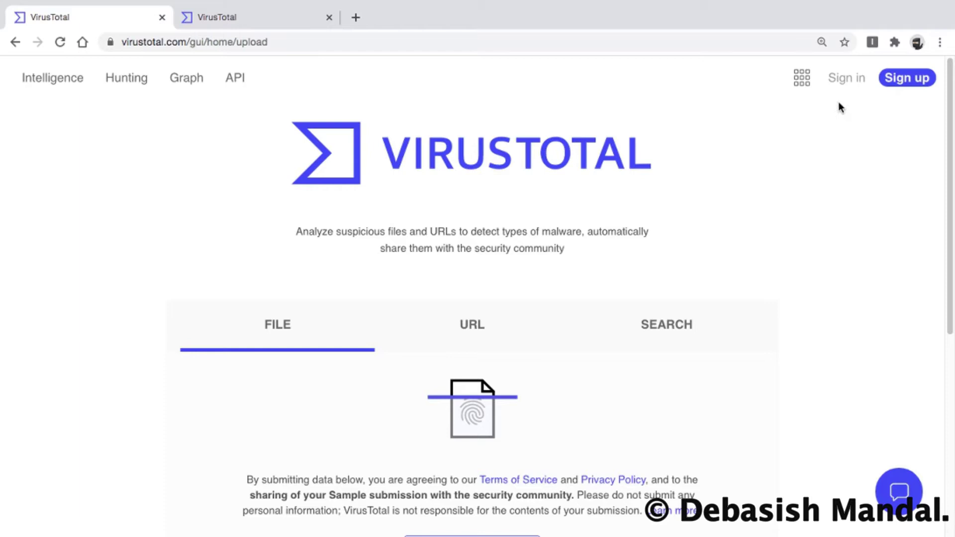
left_click(842, 84)
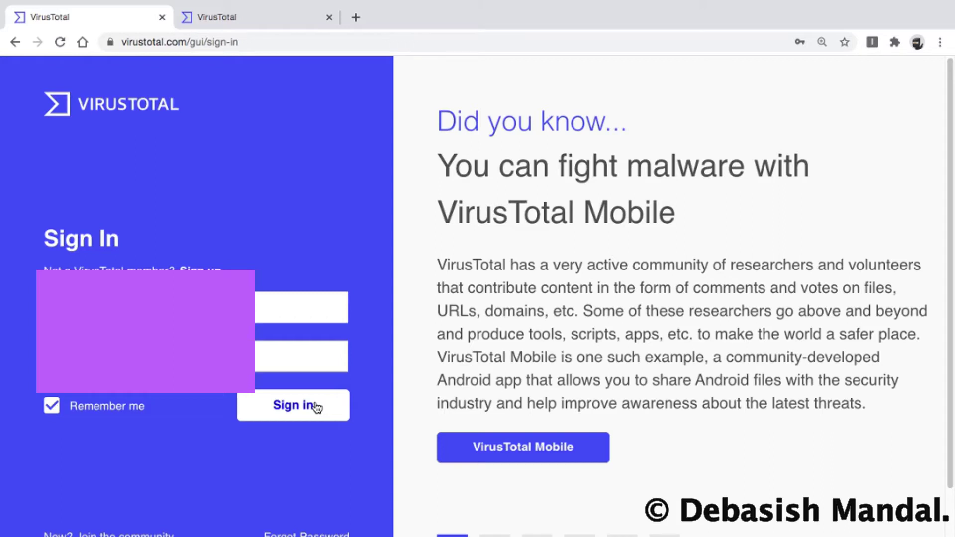
left_click(316, 408)
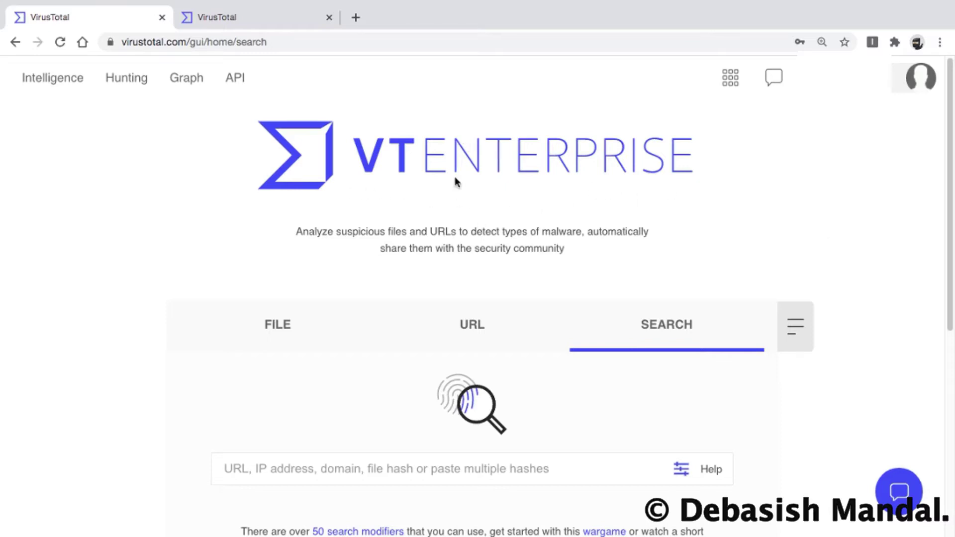
Look through the File, URL and Search options on the VT Enterprise home page, plus its apps menu.
left_click(335, 352)
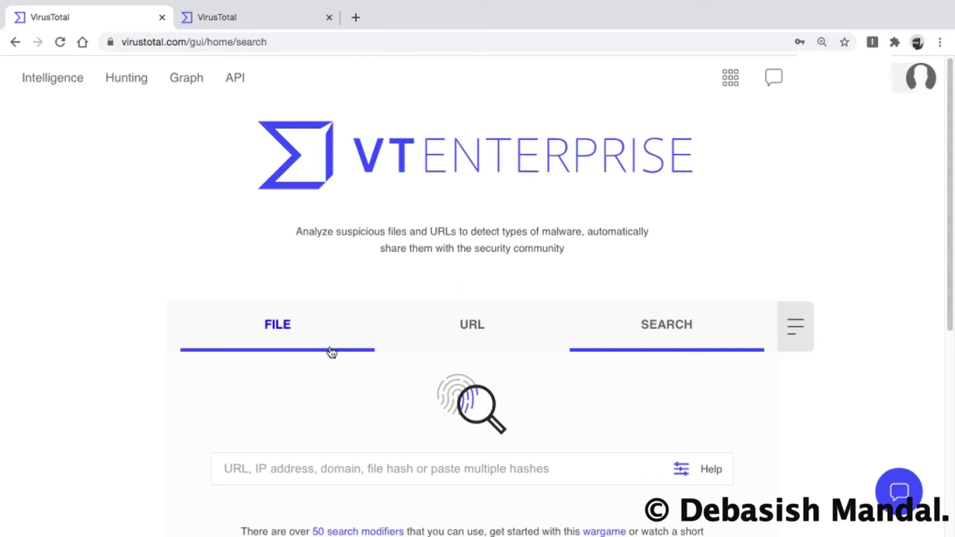
scroll(420, 308, "down", 2)
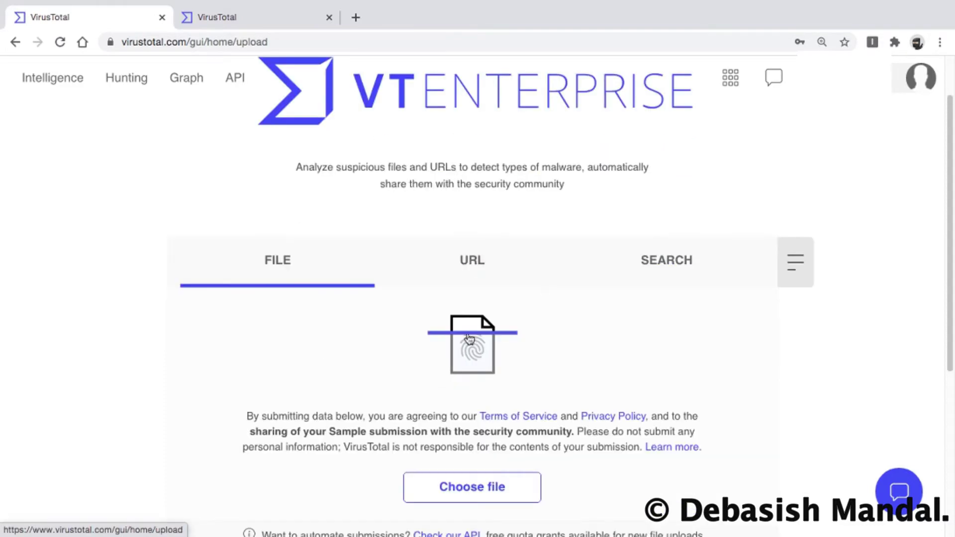
scroll(460, 371, "down", 2)
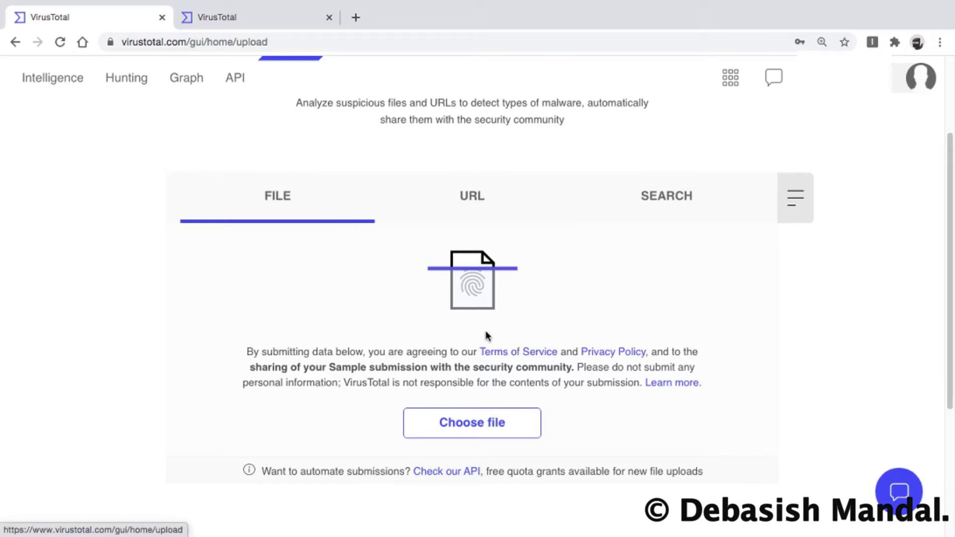
left_click(483, 212)
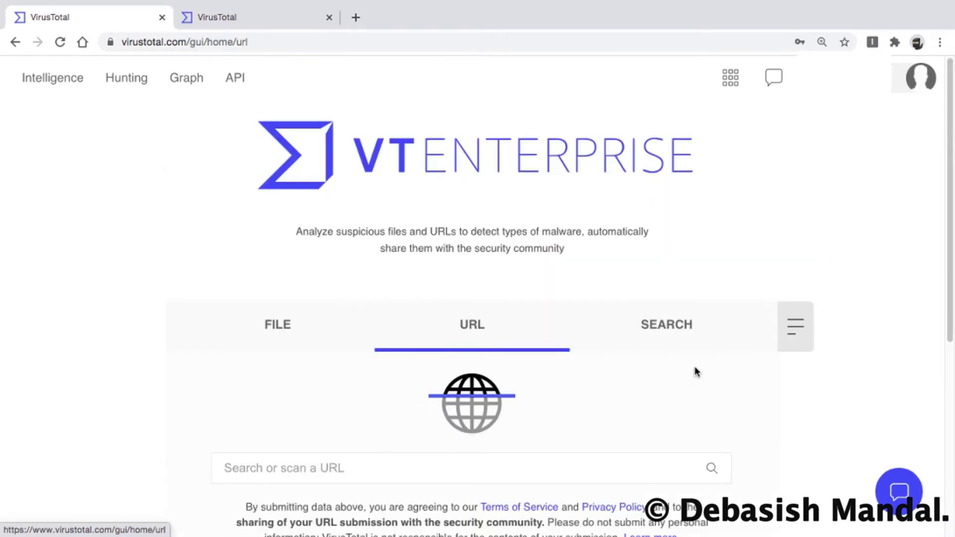
left_click(692, 331)
scroll(695, 379, "down", 5)
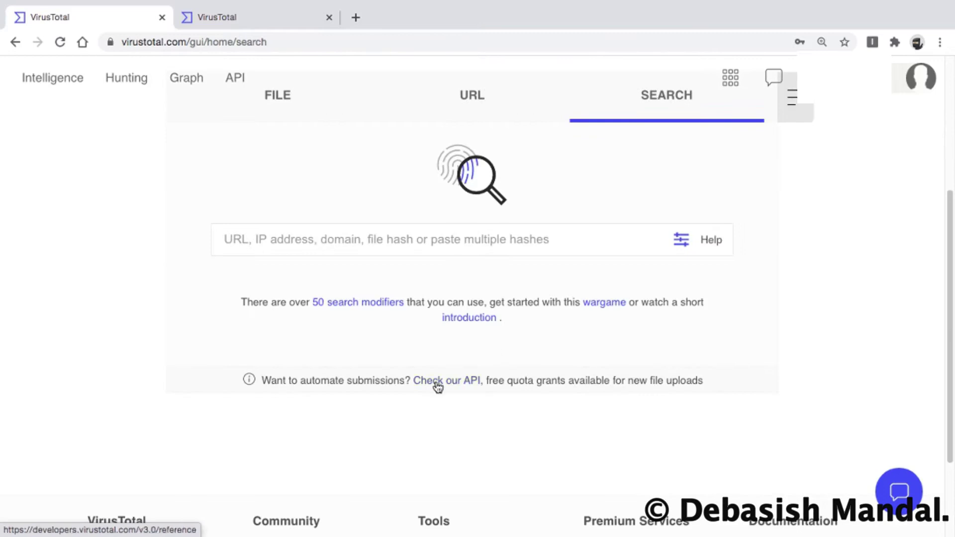
scroll(306, 405, "up", 5)
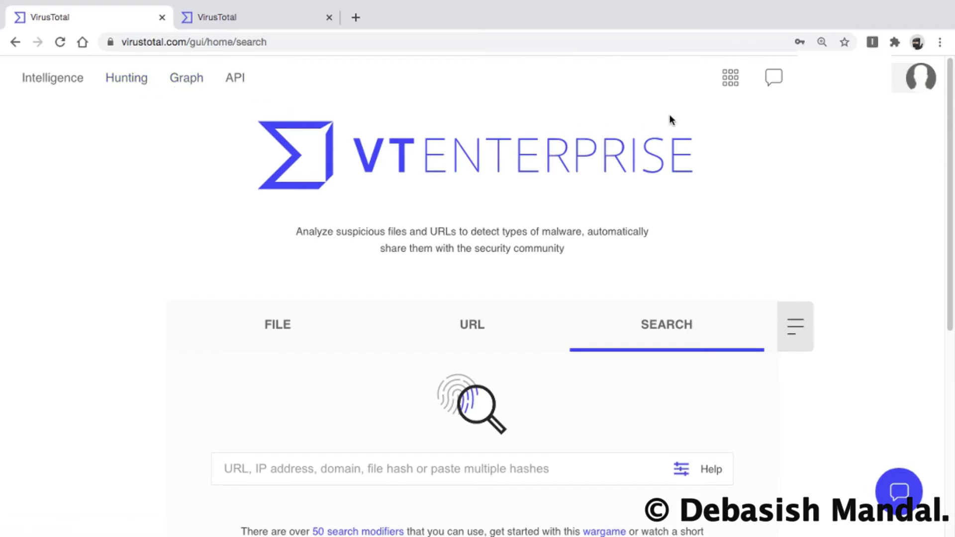
left_click(730, 78)
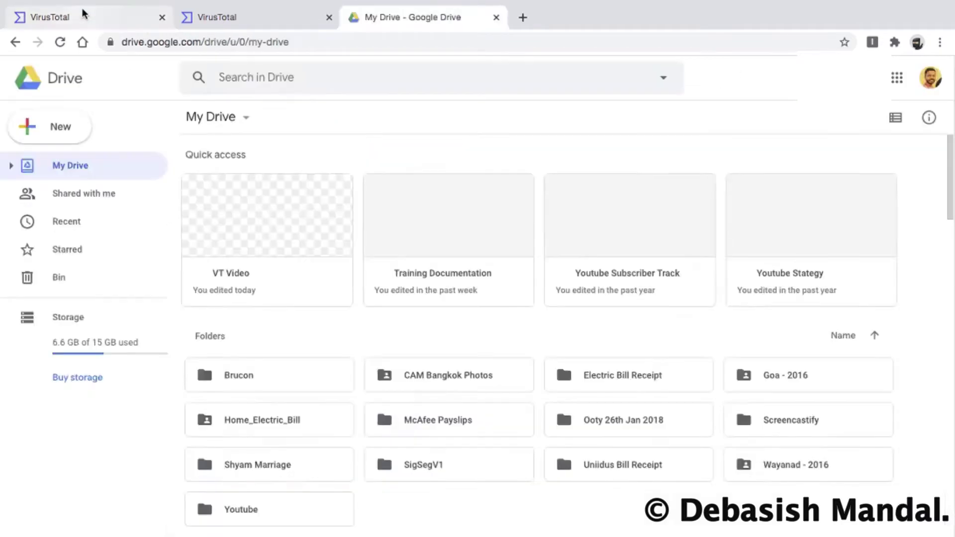
Switch from Google Drive back to VirusTotal and review the file upload form.
left_click(81, 15)
left_click(213, 326)
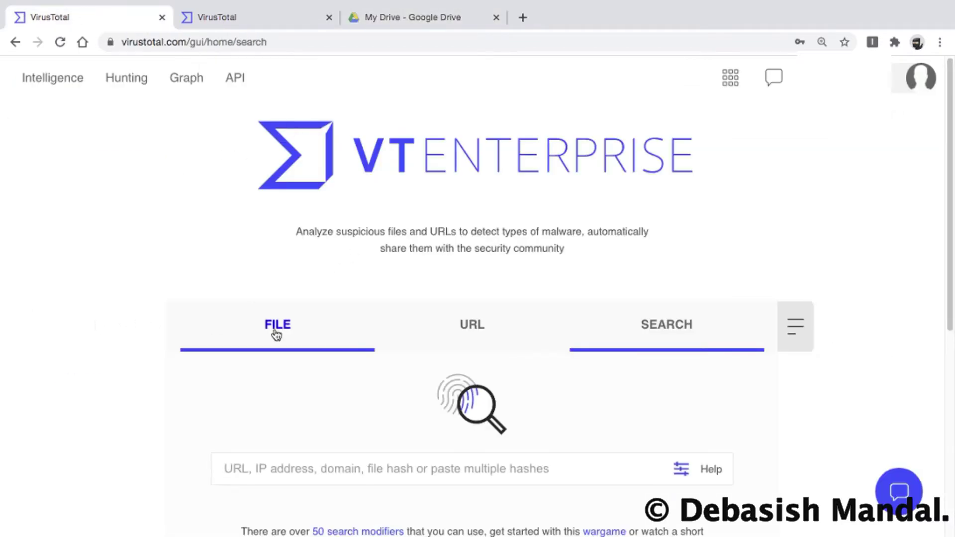
scroll(352, 327, "down", 1)
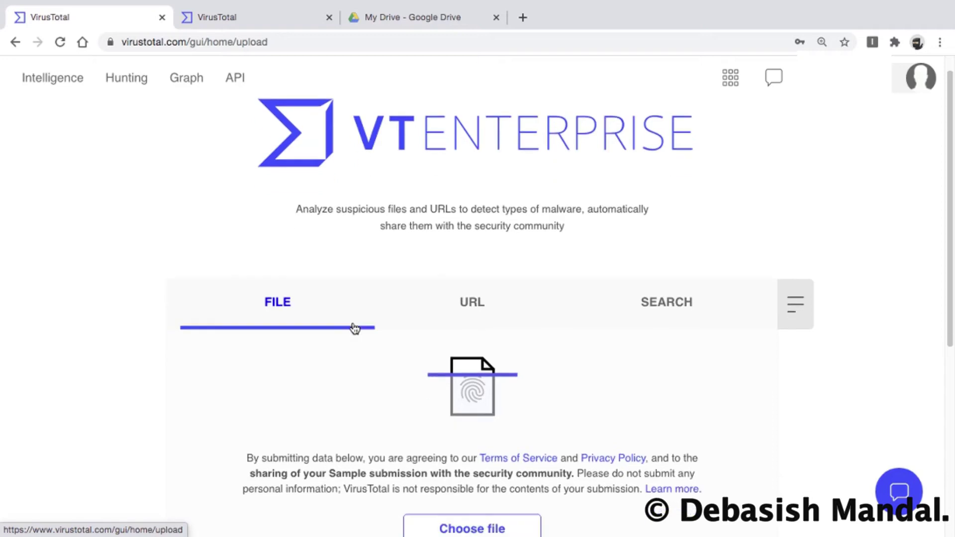
scroll(482, 182, "down", 6)
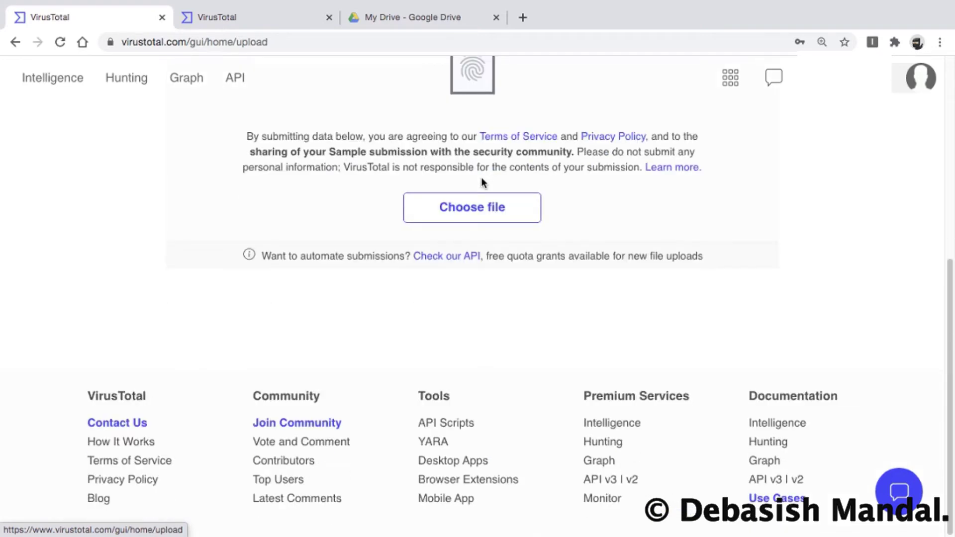
scroll(482, 182, "up", 7)
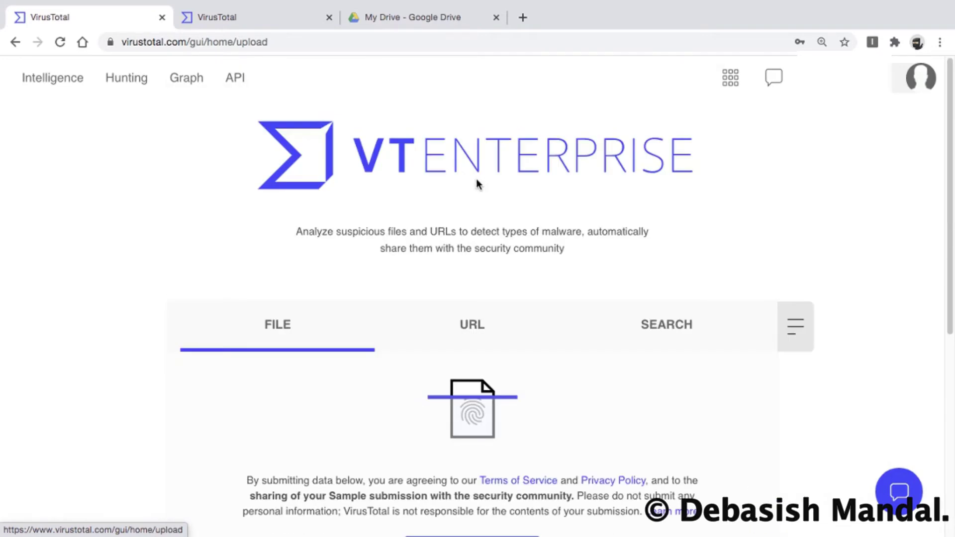
Search for the file hash 86C47B9E0F43150FEFF5968CF4882EBB and examine the engine verdicts in its detection report.
left_click(627, 319)
scroll(648, 250, "down", 5)
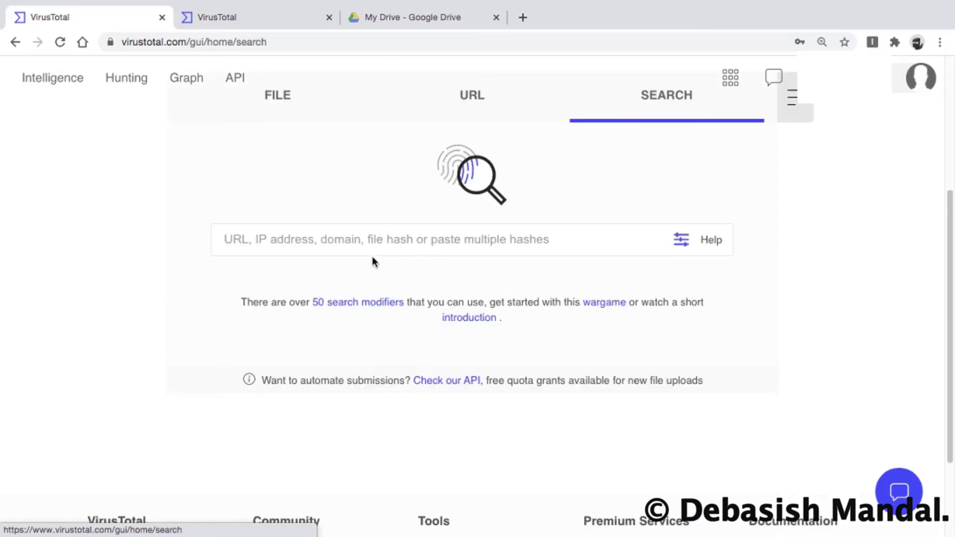
left_click(364, 239)
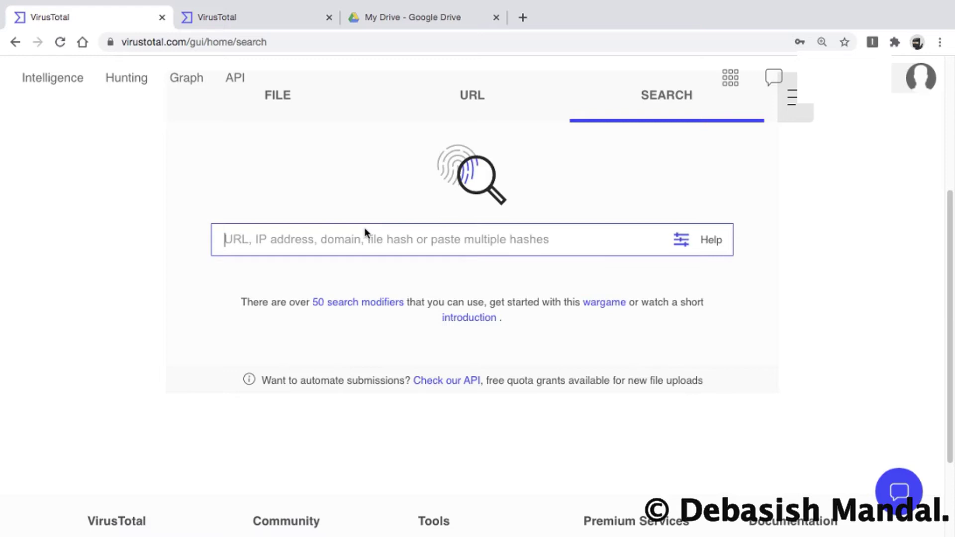
type("86C47B9E0F43150FEFF5968CF4882EBB")
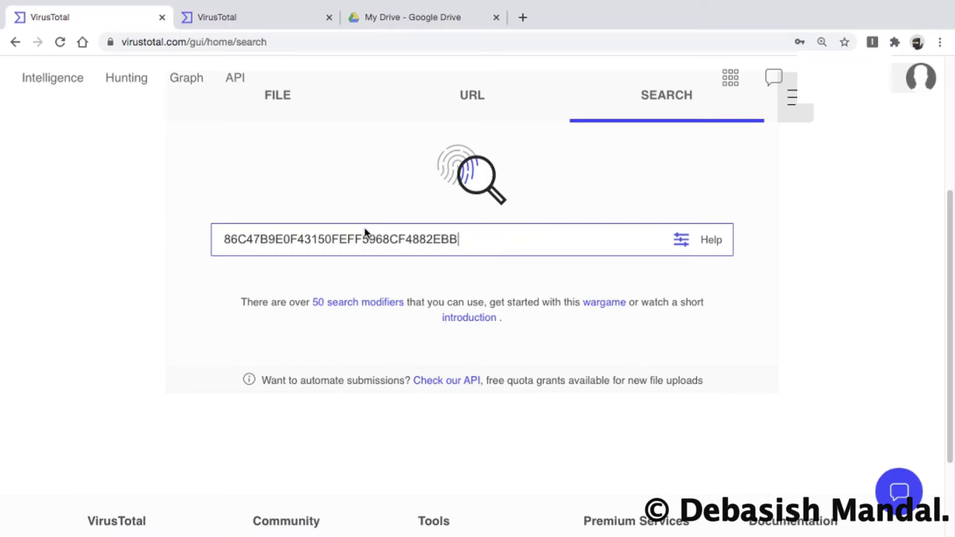
scroll(497, 243, "up", 1)
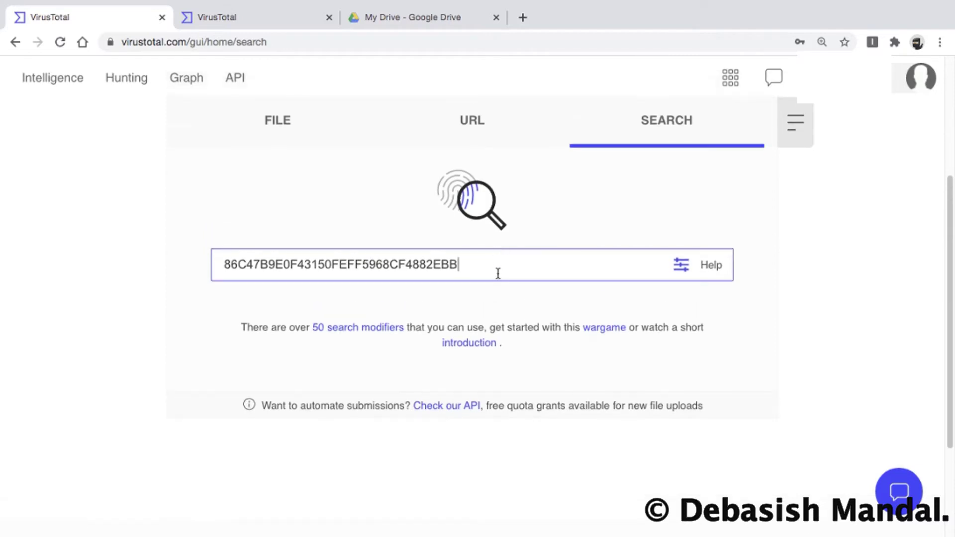
key("Return")
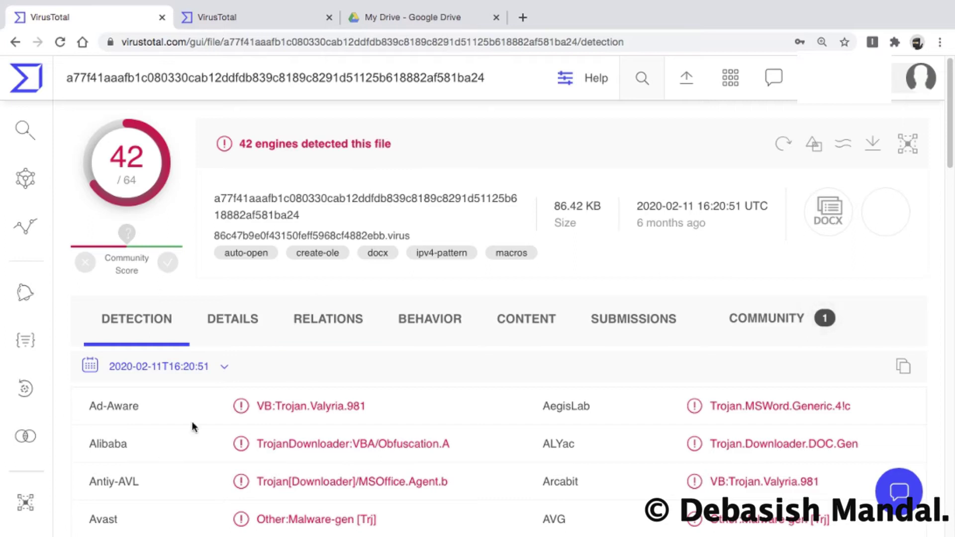
scroll(417, 364, "down", 1)
scroll(417, 363, "down", 1)
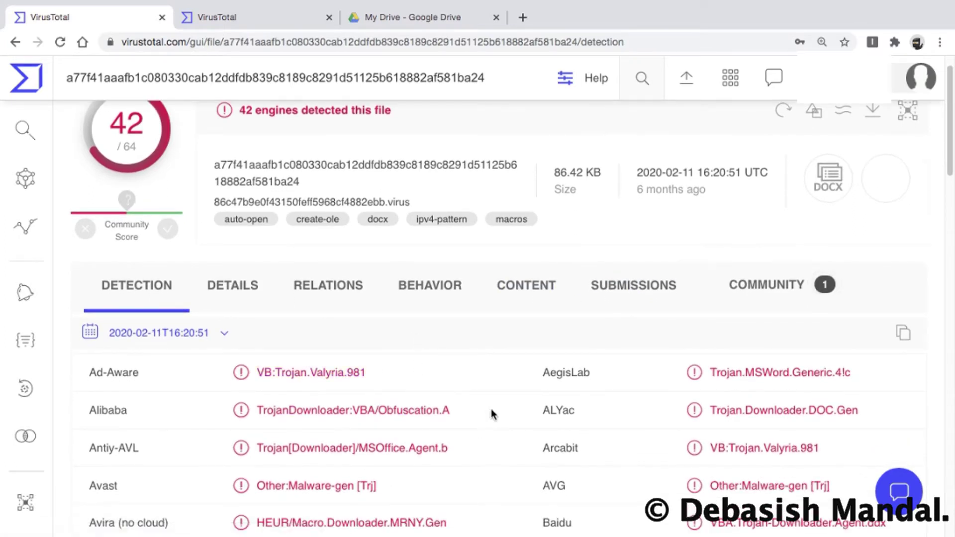
scroll(481, 377, "up", 1)
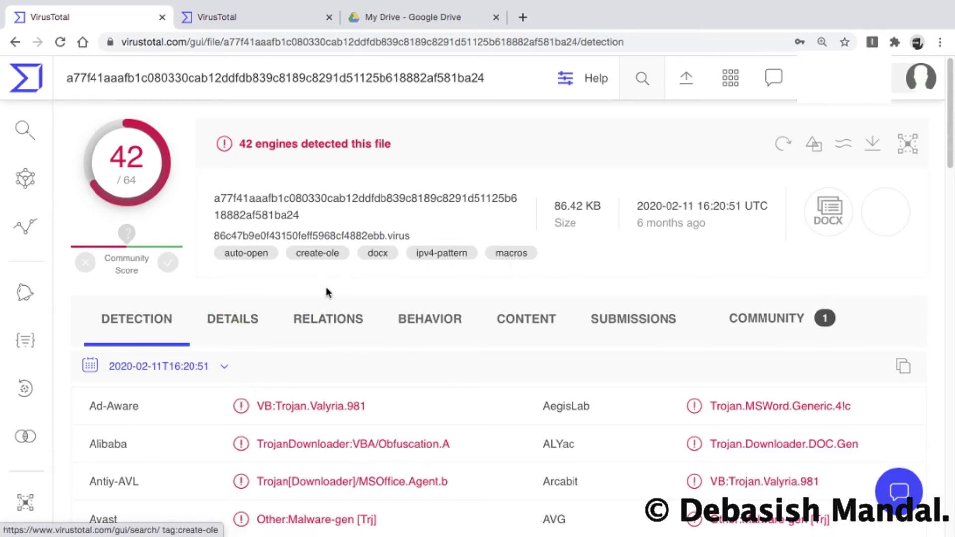
Skim the engine verdicts in the sample's detection list and close the spare VirusTotal browser tab.
scroll(319, 291, "down", 2)
scroll(271, 354, "down", 5)
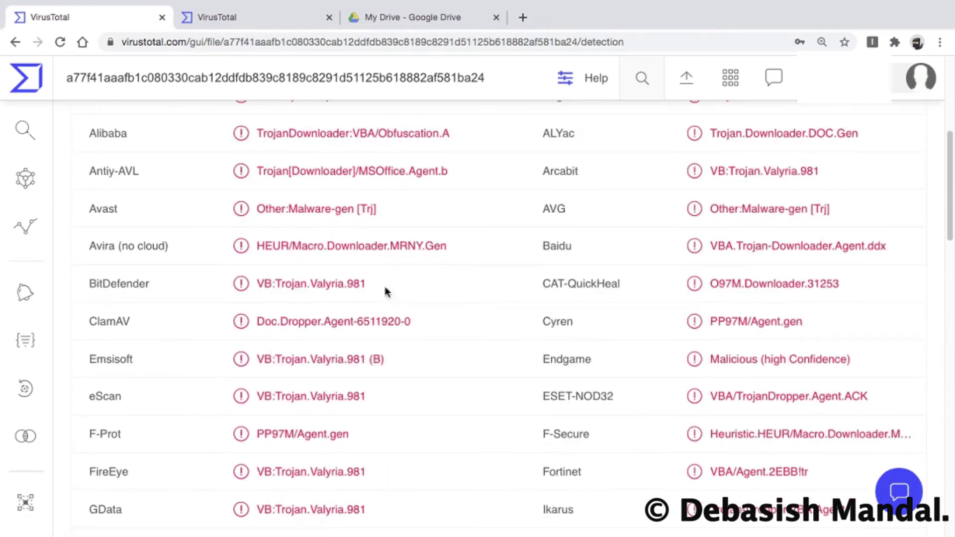
scroll(346, 300, "up", 5)
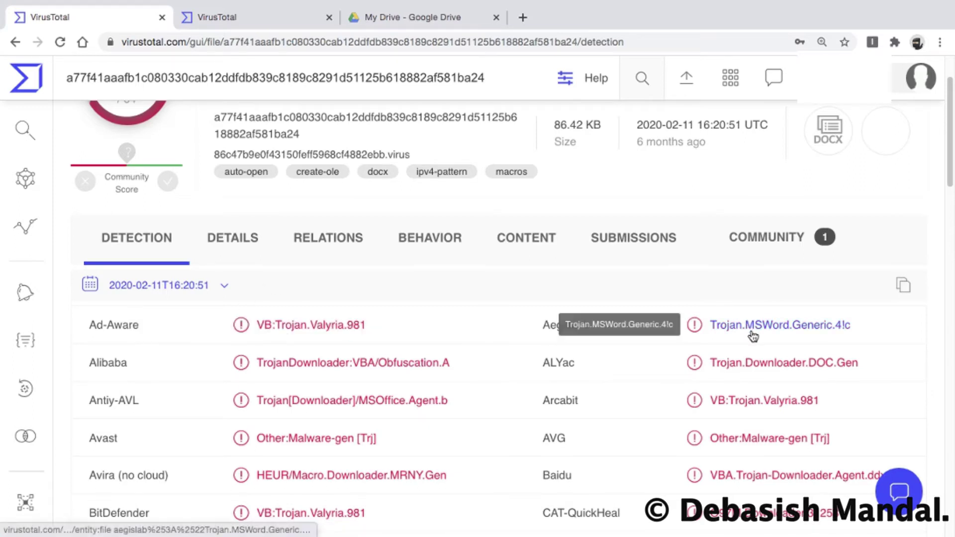
key("ctrl+w")
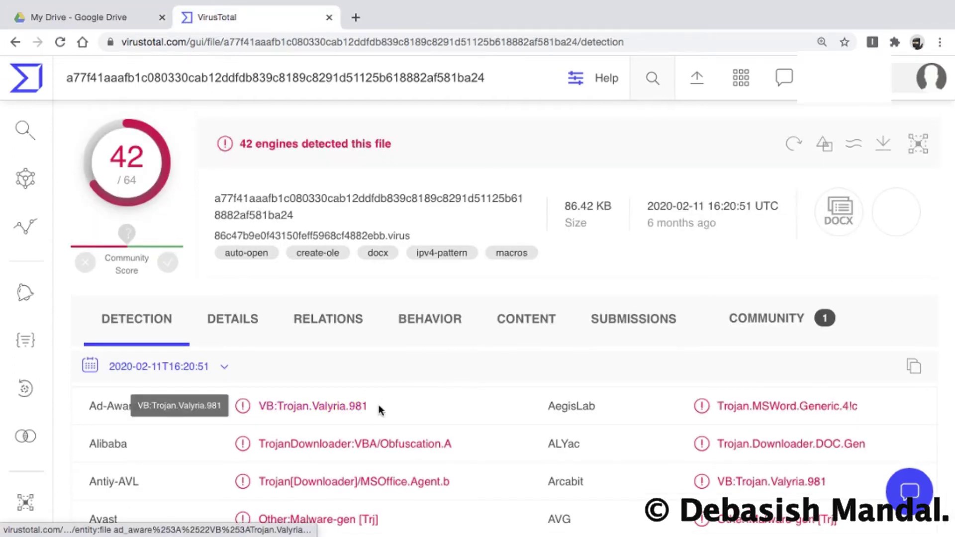
Open the files sharing Ad-Aware's VB:Trojan.Valyria.981 verdict in a new browser tab and review the matching samples.
scroll(412, 393, "down", 2)
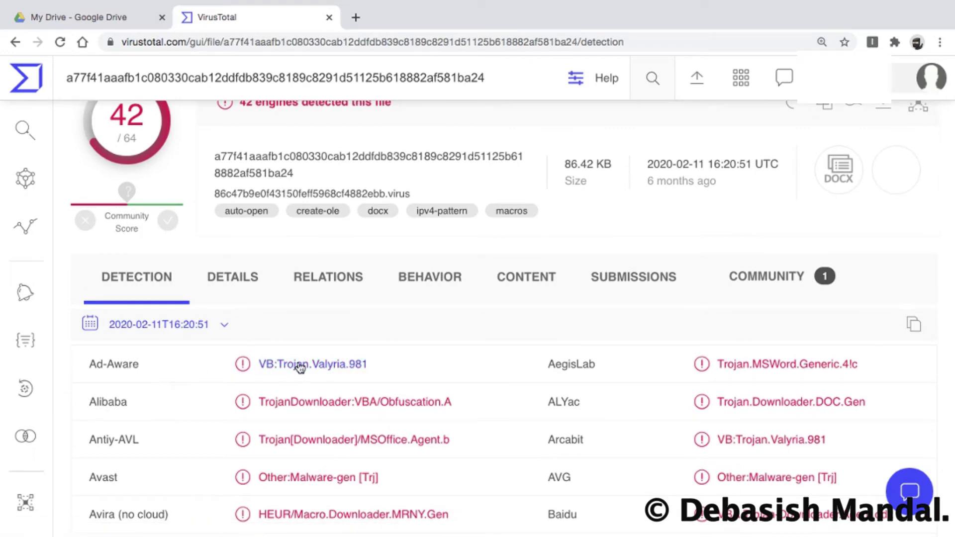
right_click(354, 367)
left_click(405, 329)
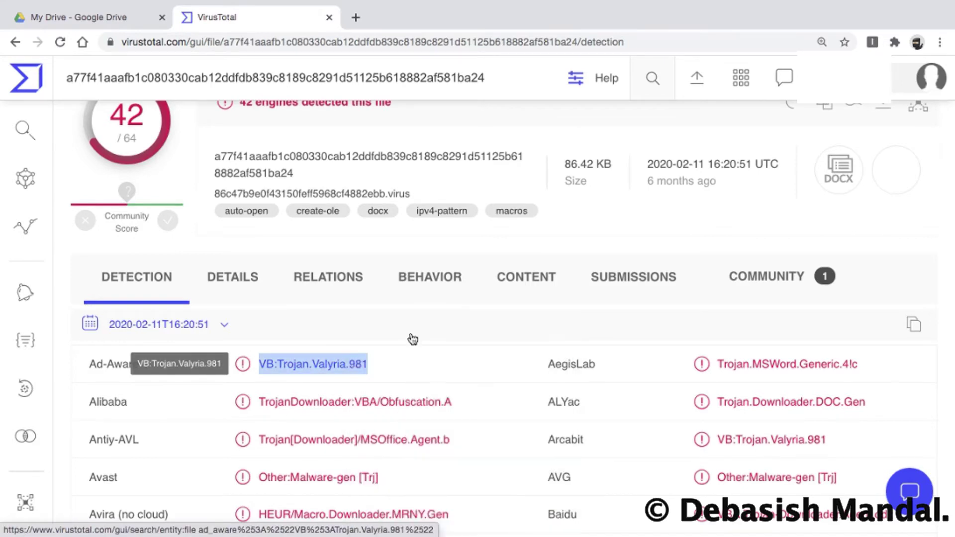
left_click(441, 19)
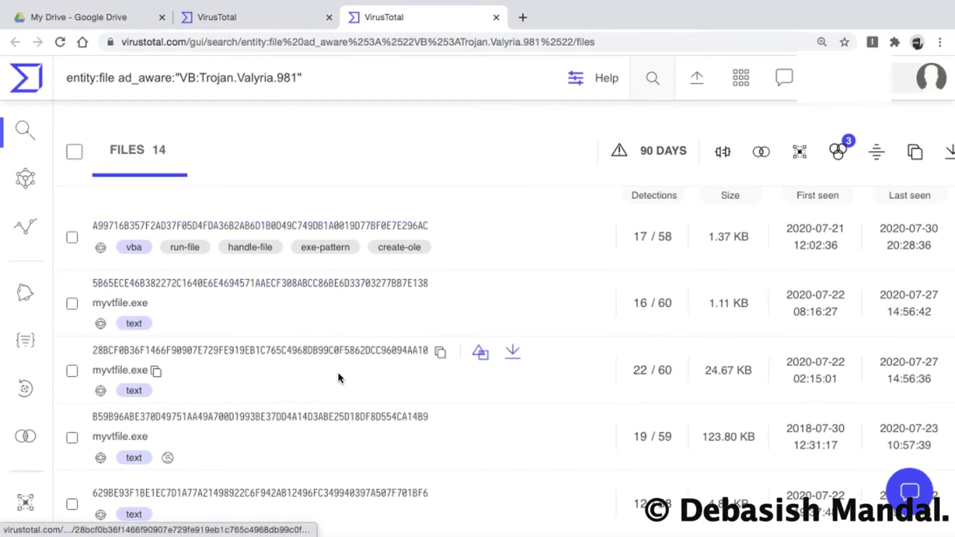
scroll(341, 369, "down", 1)
scroll(340, 380, "down", 1)
scroll(339, 382, "up", 2)
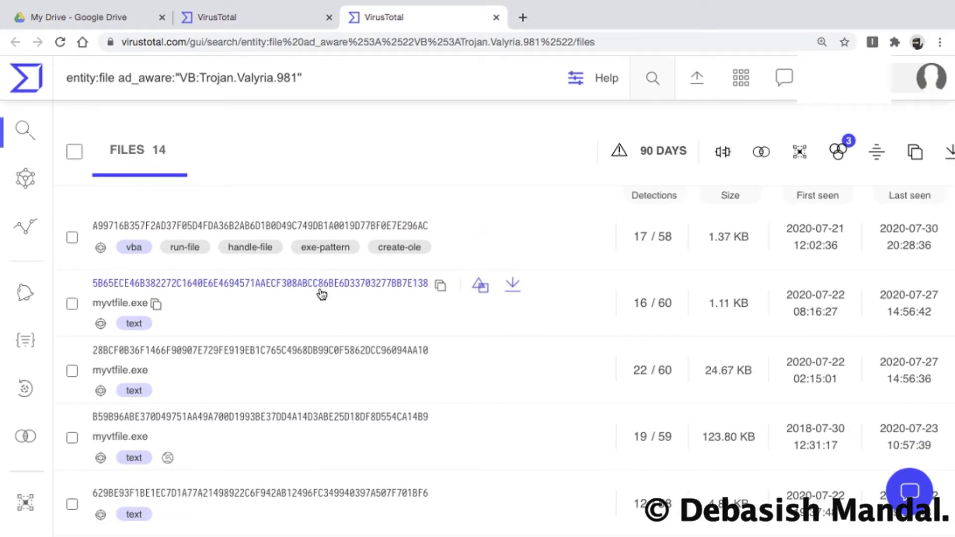
Return to the sample's detection report and go through the full list of engines, including those reporting it undetected.
left_click(284, 21)
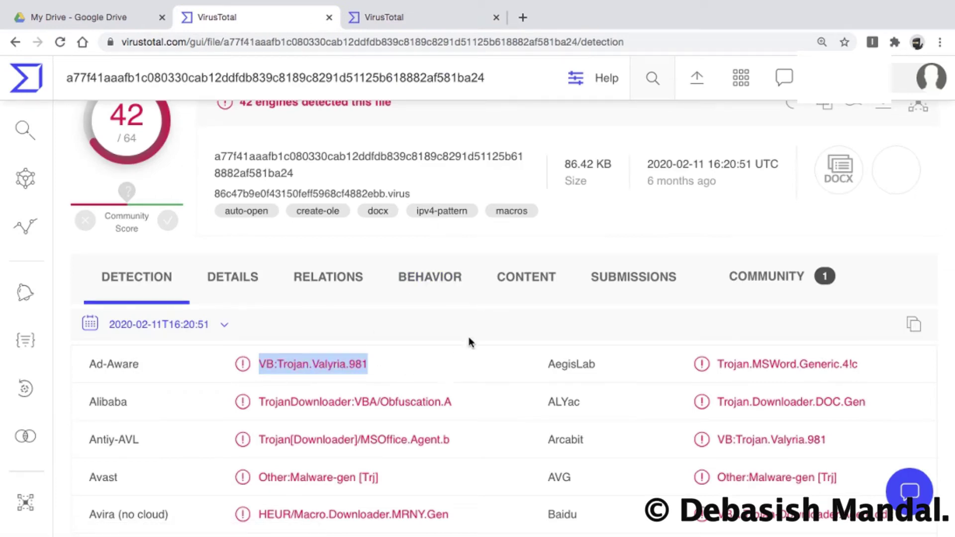
scroll(470, 343, "down", 3)
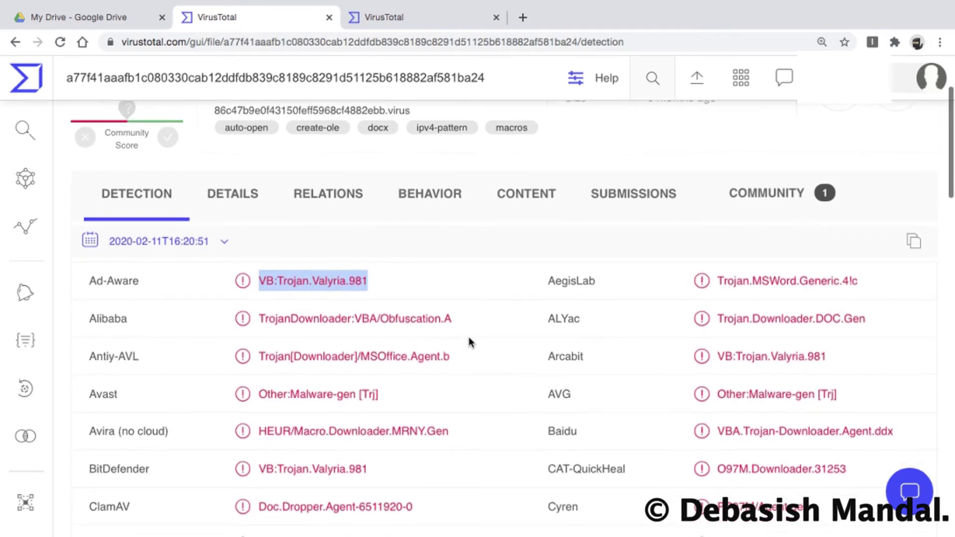
scroll(470, 342, "down", 12)
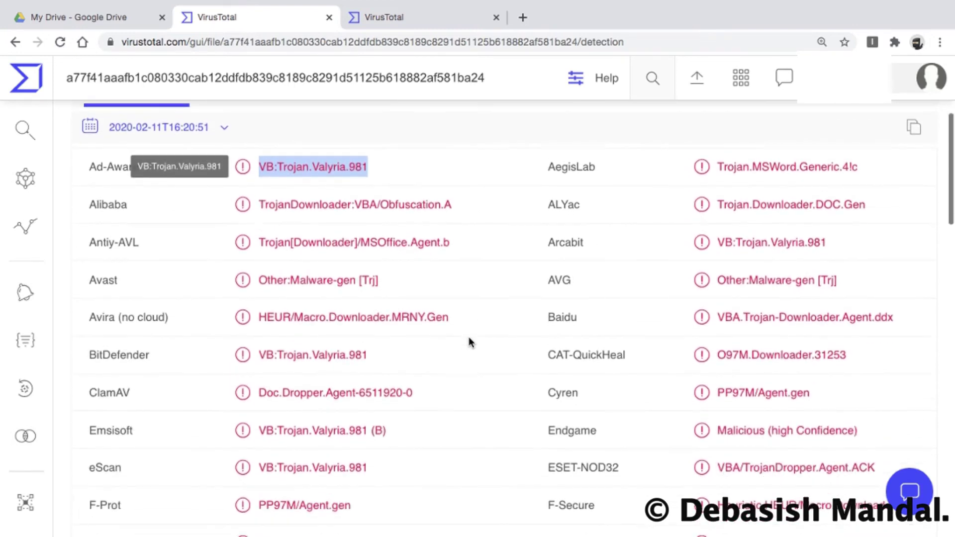
scroll(470, 342, "down", 10)
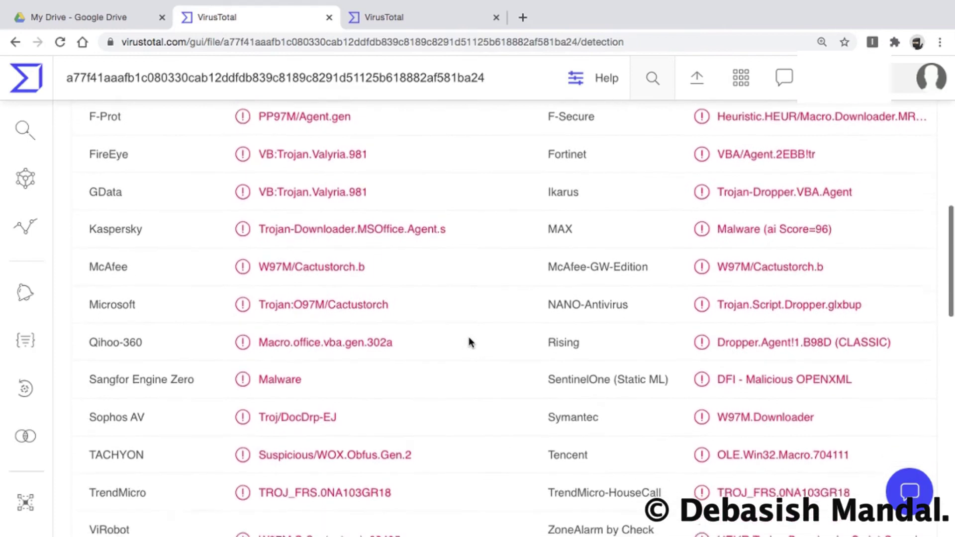
scroll(470, 342, "down", 6)
scroll(470, 342, "up", 4)
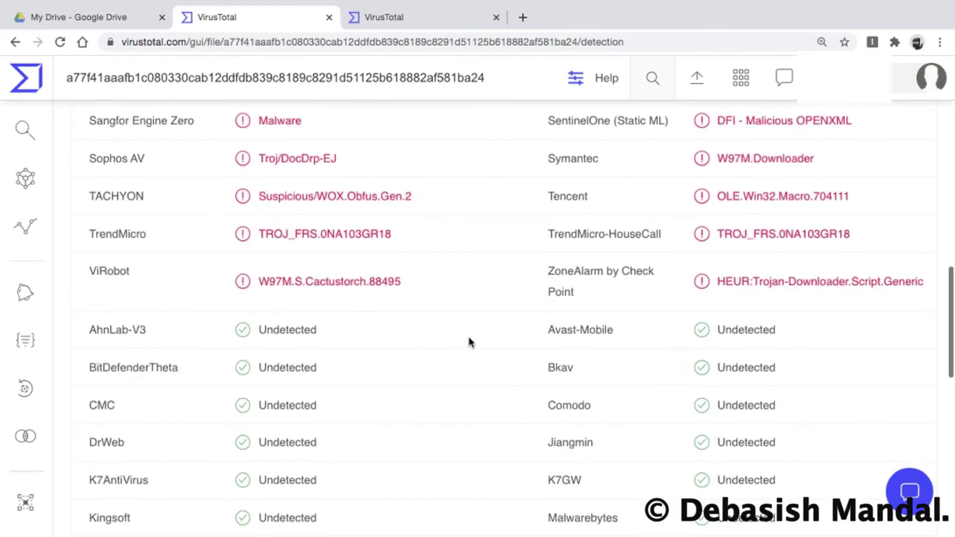
scroll(470, 342, "down", 20)
scroll(469, 340, "down", 2)
scroll(469, 340, "up", 20)
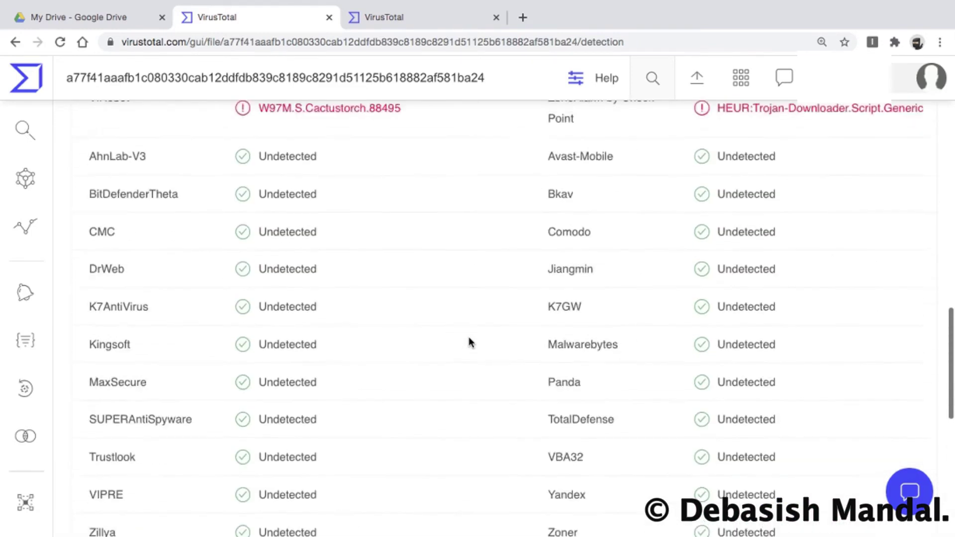
scroll(469, 338, "up", 3)
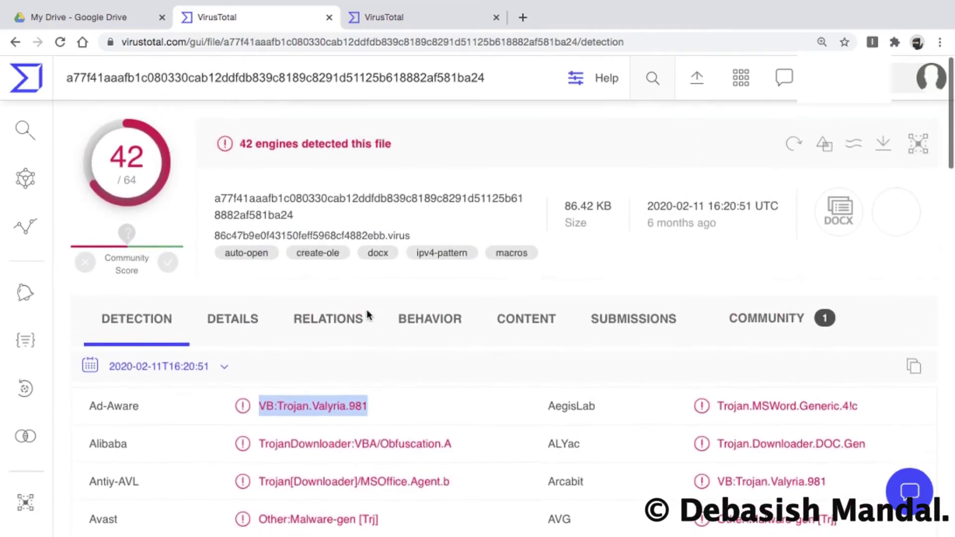
Open the sample's details and examine its basic properties, history, names, abused properties, macro streams and document properties.
left_click(251, 320)
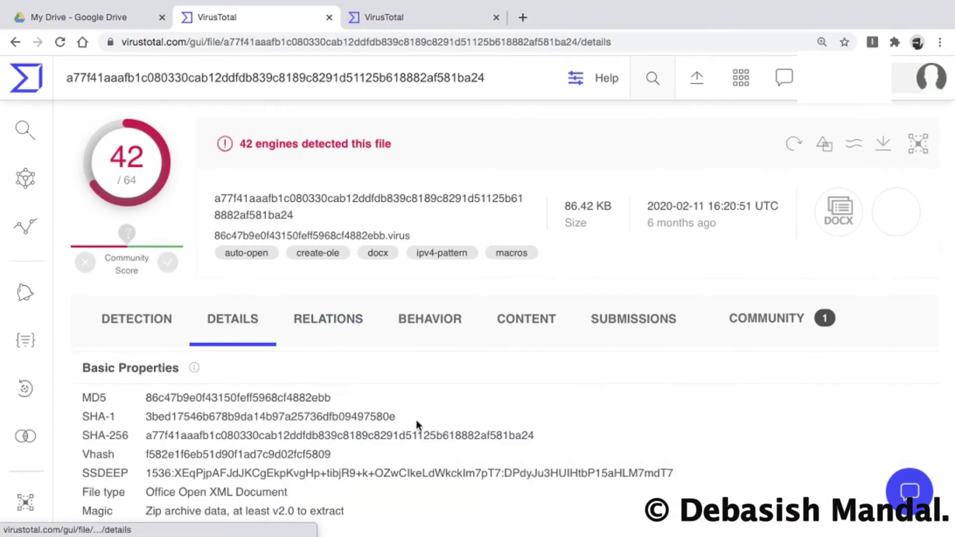
scroll(320, 398, "down", 3)
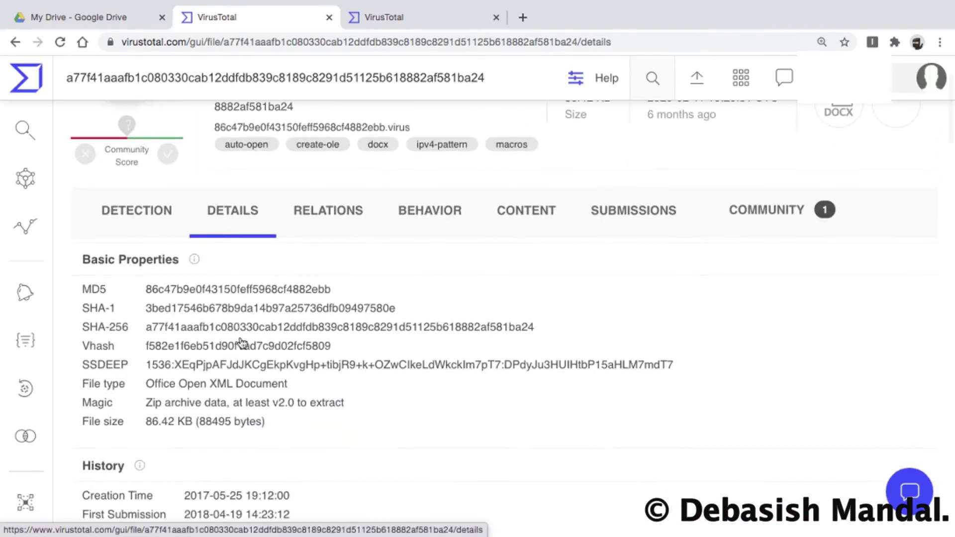
scroll(251, 399, "down", 3)
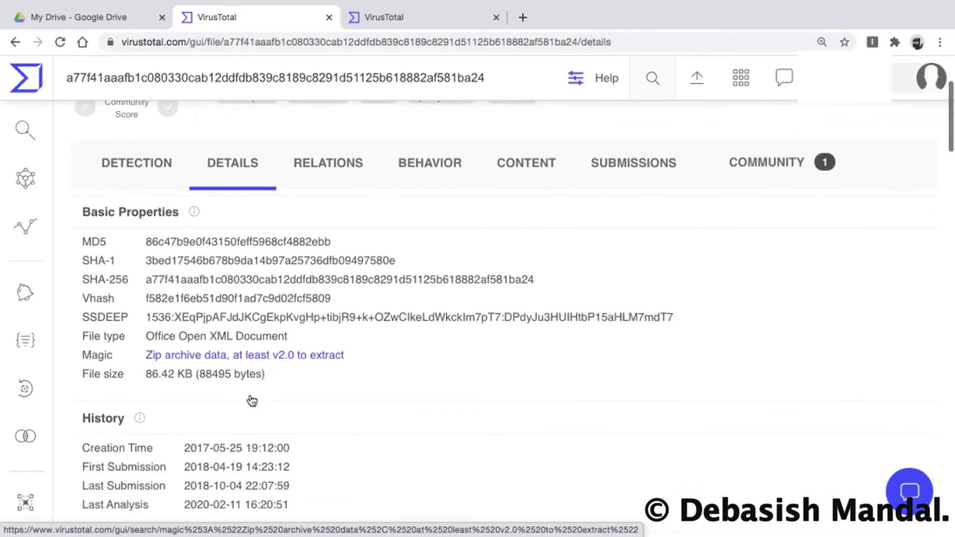
scroll(297, 454, "down", 3)
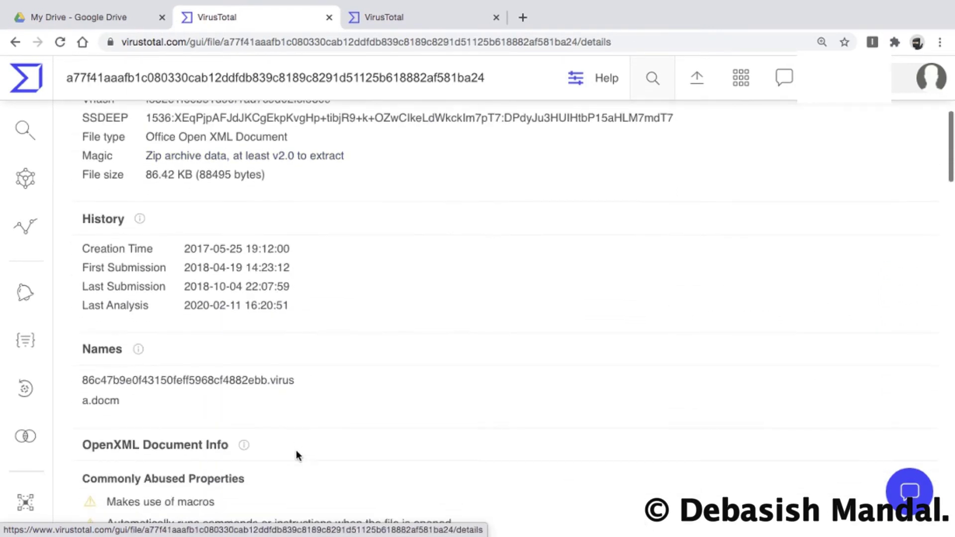
scroll(302, 418, "down", 2)
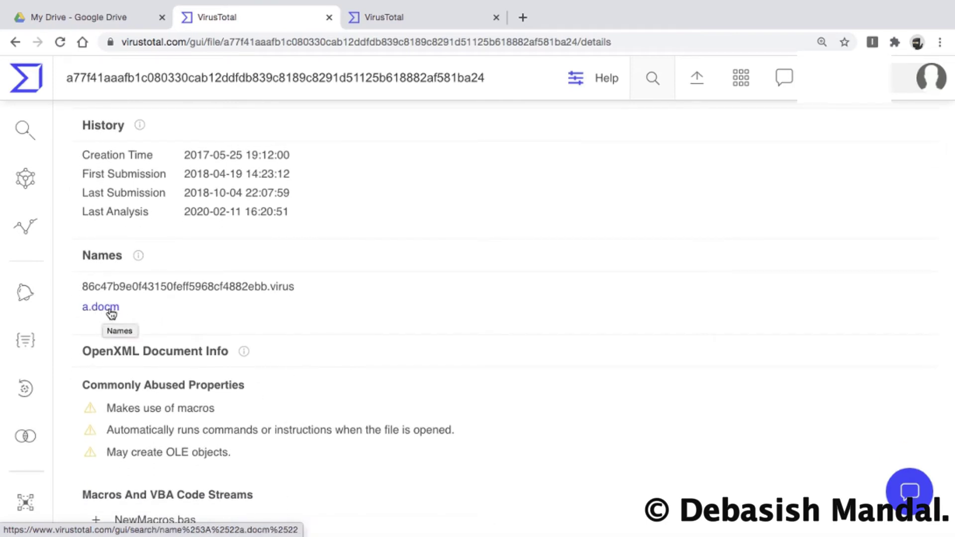
scroll(247, 319, "down", 1)
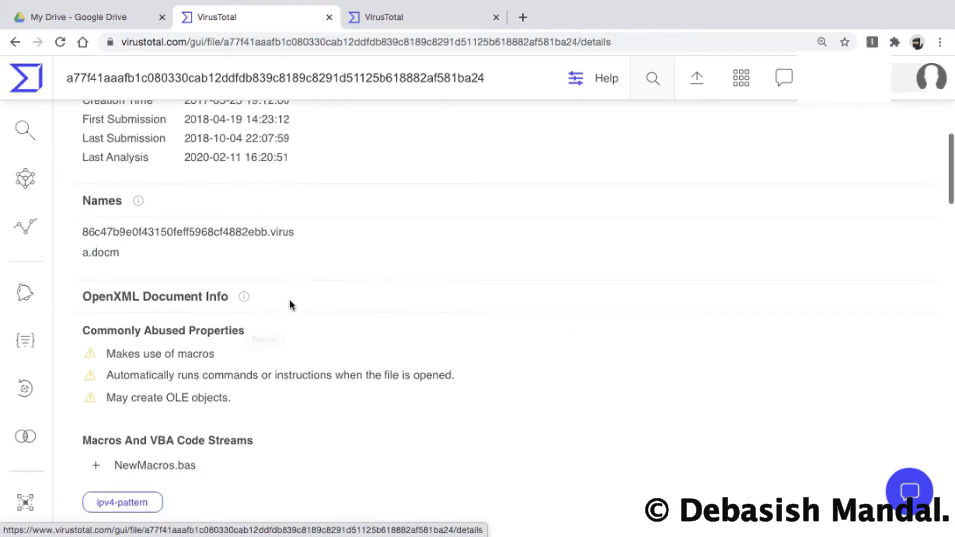
scroll(319, 319, "down", 4)
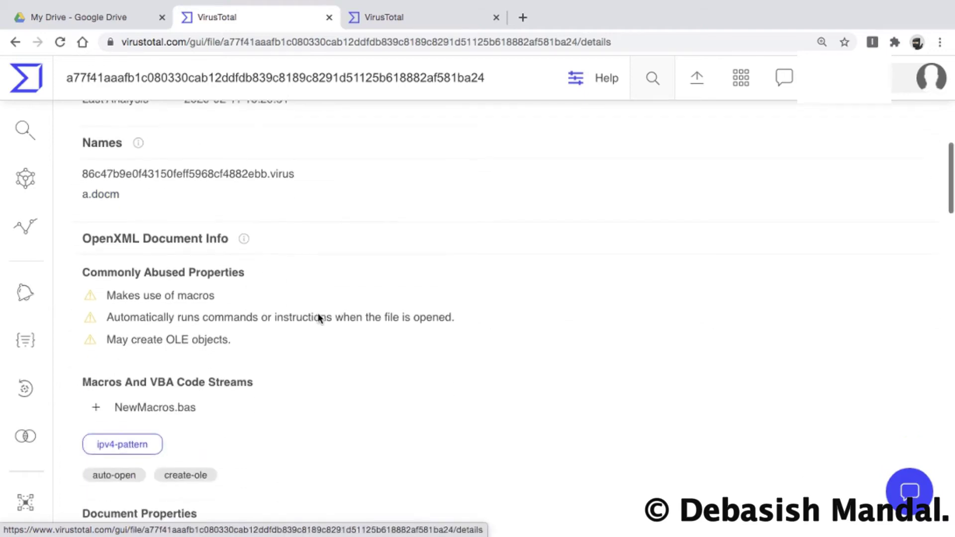
scroll(319, 319, "down", 2)
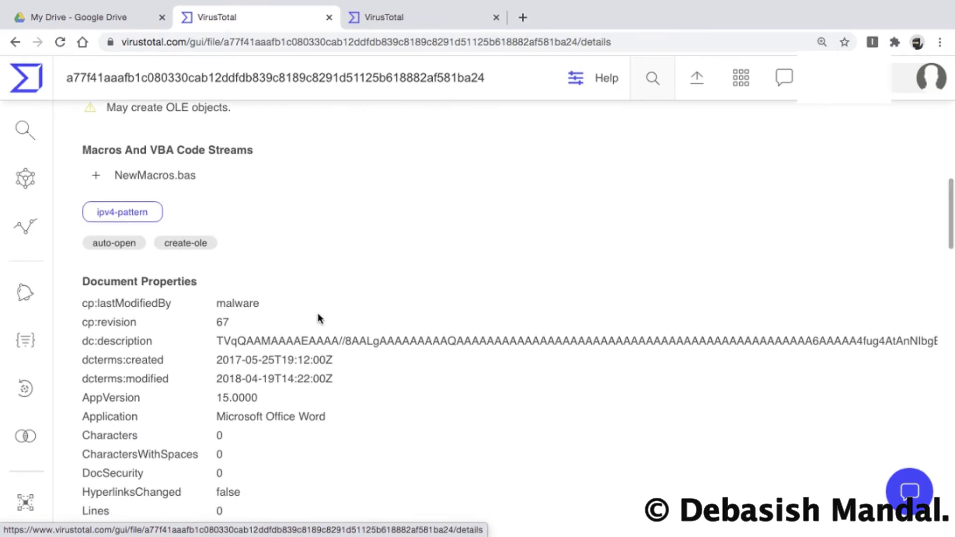
scroll(318, 314, "down", 1)
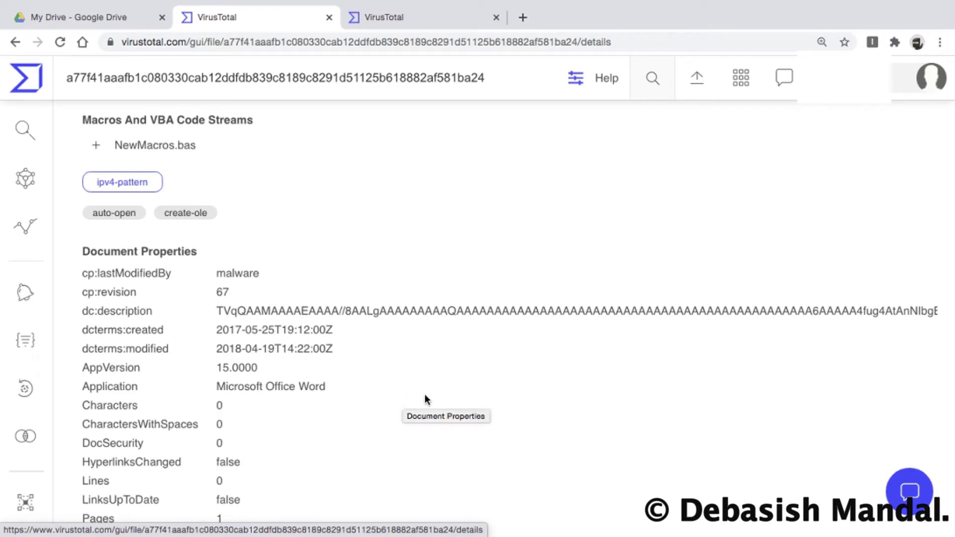
Examine the declared content types, package relationships, languages and bundle info in the sample's details.
scroll(424, 394, "down", 12)
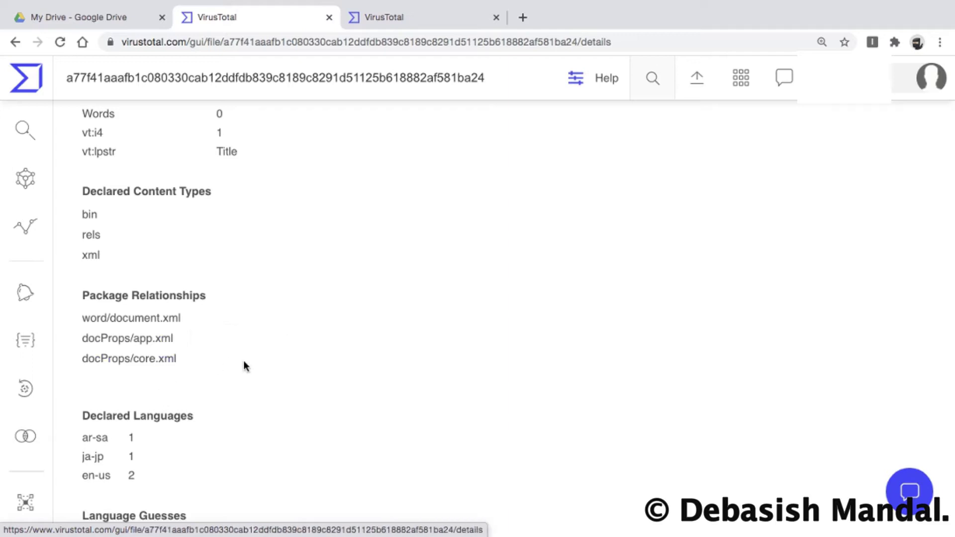
scroll(243, 362, "down", 2)
scroll(243, 367, "down", 6)
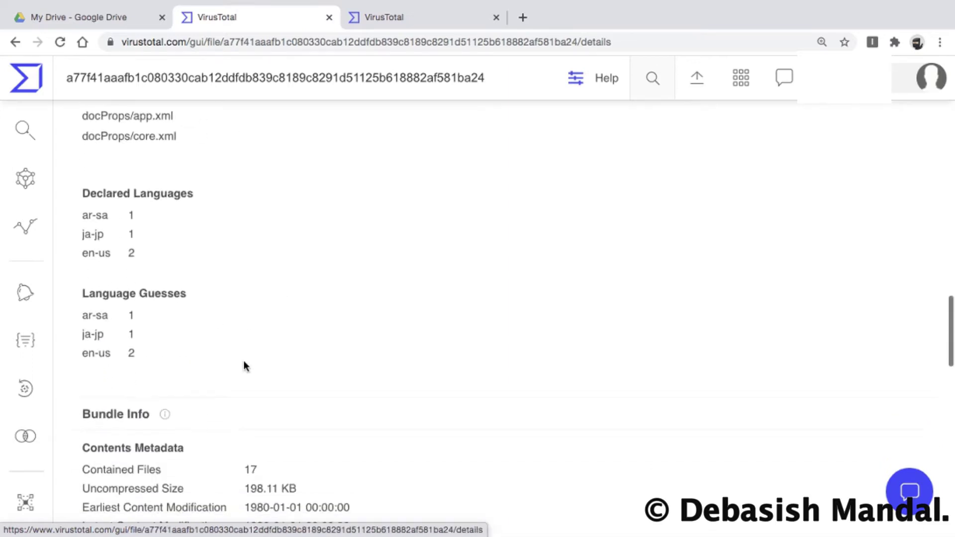
scroll(291, 383, "down", 1)
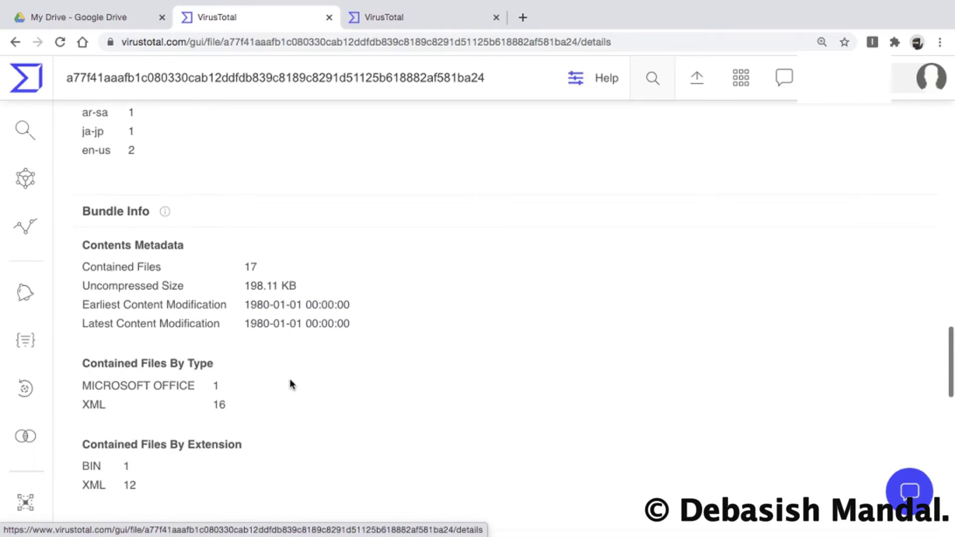
scroll(291, 384, "down", 1)
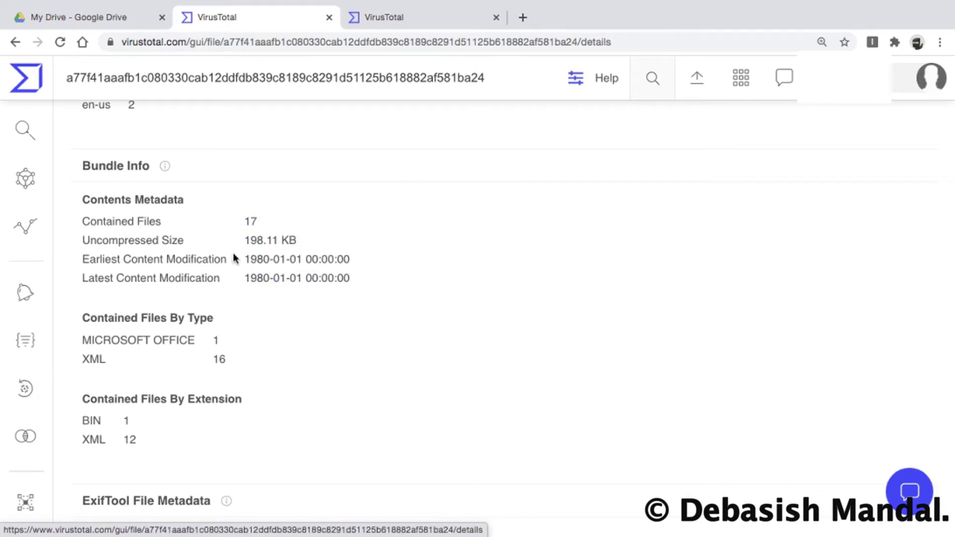
Read through the ExifTool file metadata of the sample, ending back at the beginning of its details.
scroll(332, 371, "down", 3)
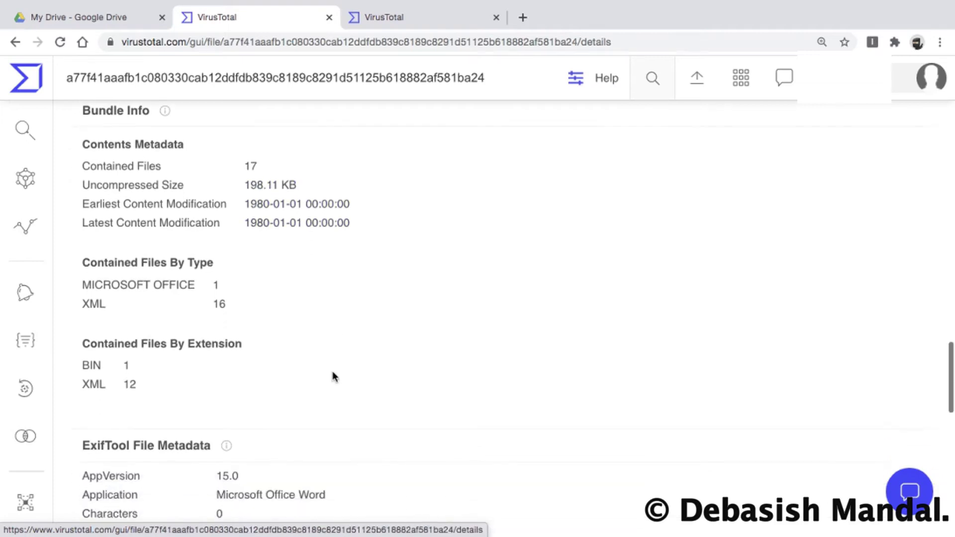
scroll(332, 374, "down", 2)
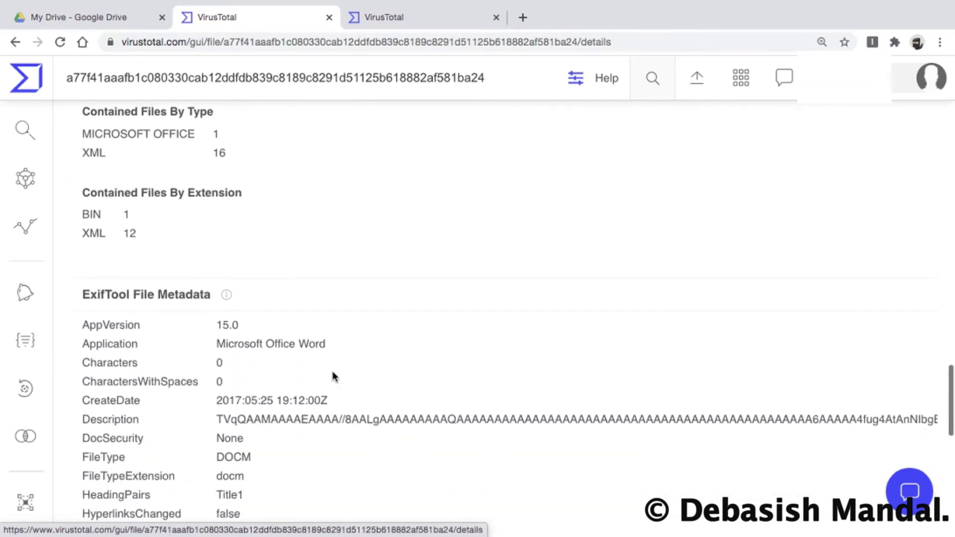
scroll(333, 376, "up", 1)
scroll(332, 376, "down", 6)
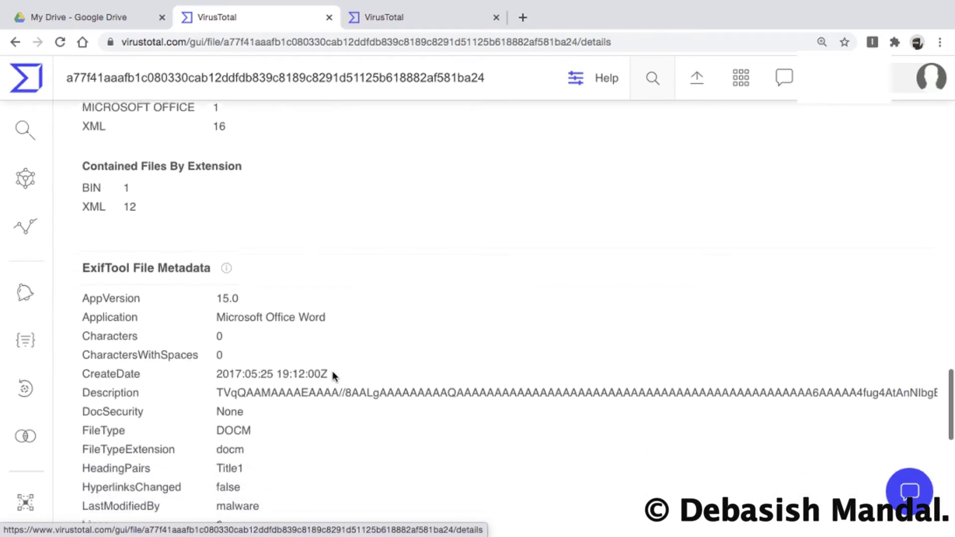
scroll(333, 371, "up", 1)
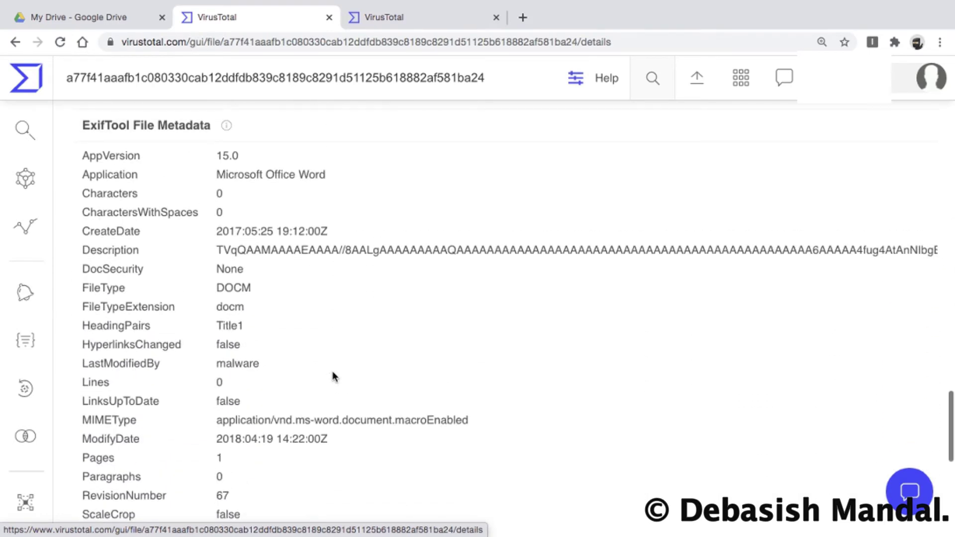
scroll(332, 371, "up", 1)
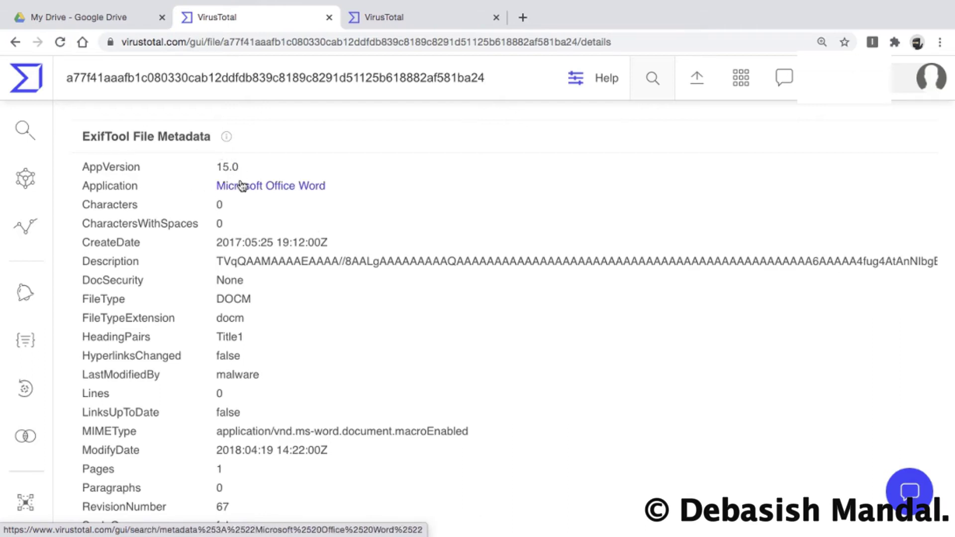
scroll(336, 286, "down", 3)
scroll(337, 286, "down", 5)
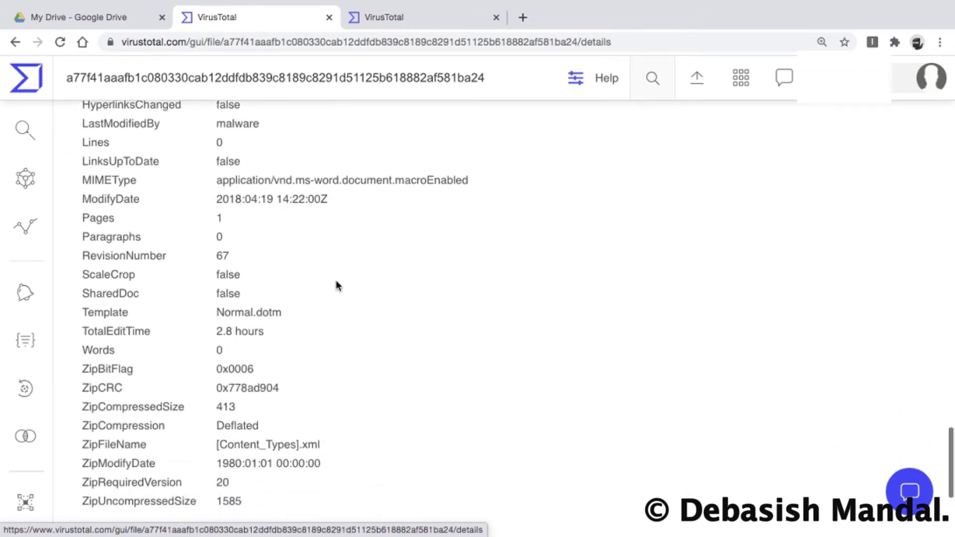
scroll(337, 286, "up", 15)
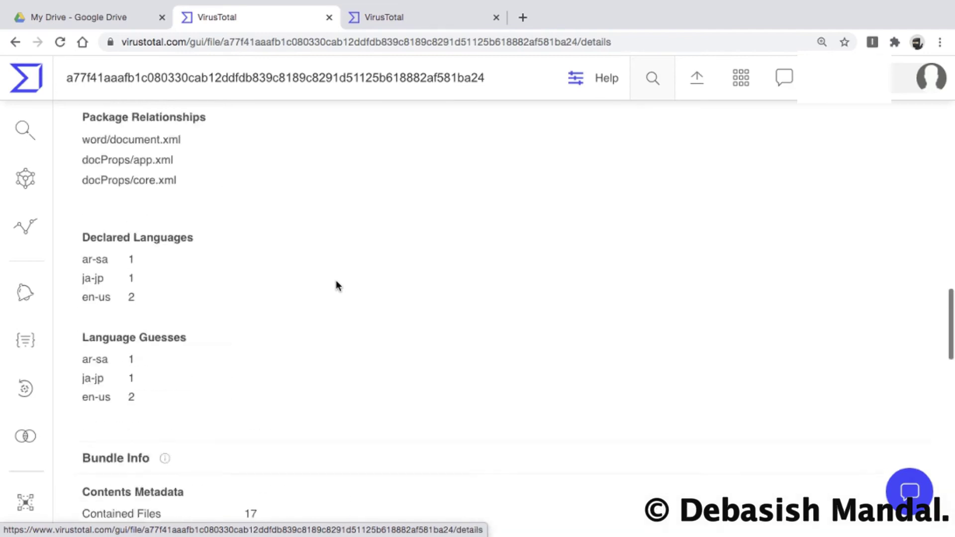
scroll(337, 285, "up", 10)
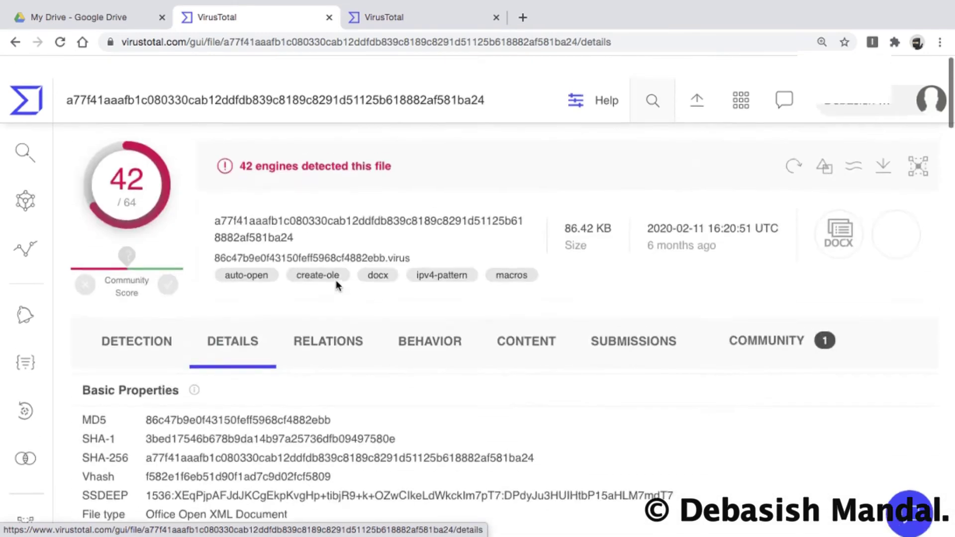
Open the sample's relations and examine its bundled files down to the graph summary.
left_click(331, 324)
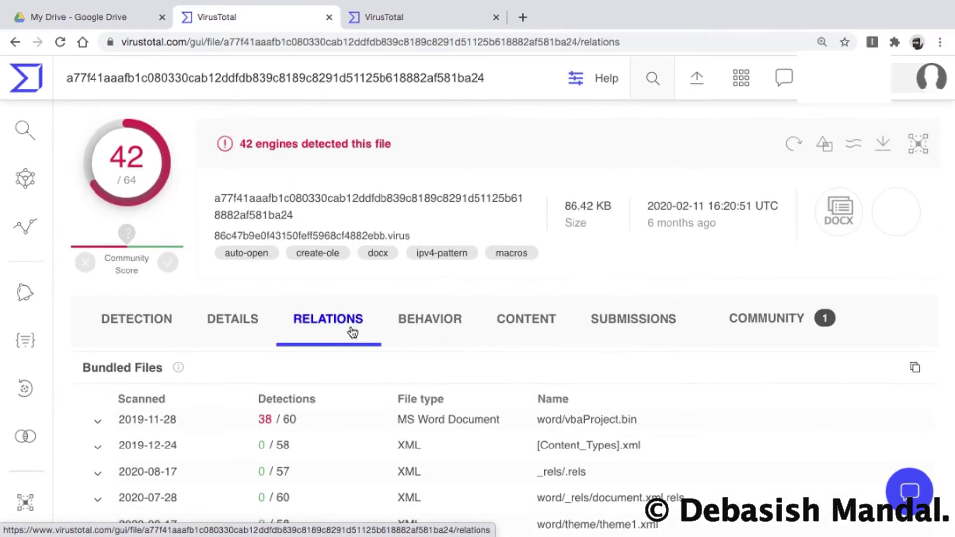
scroll(366, 362, "down", 3)
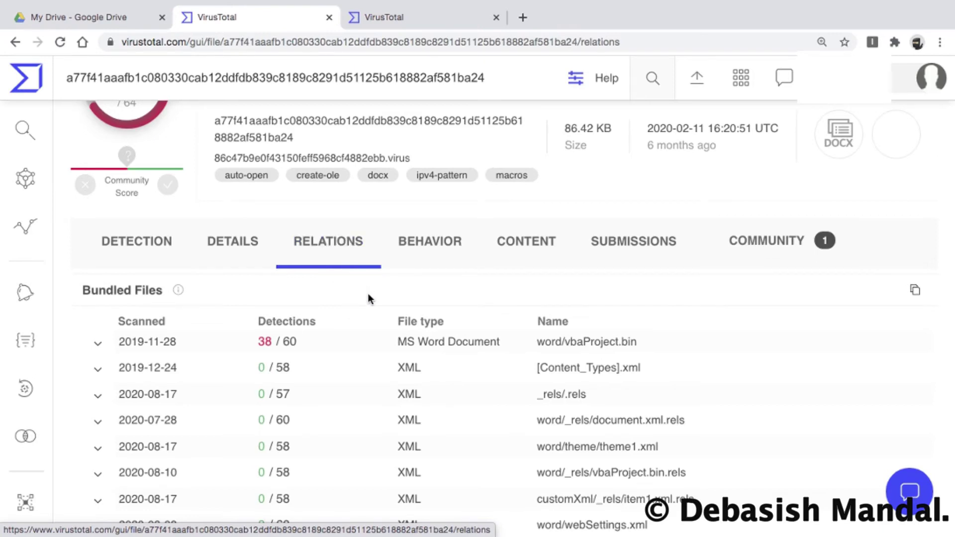
scroll(365, 343, "up", 1)
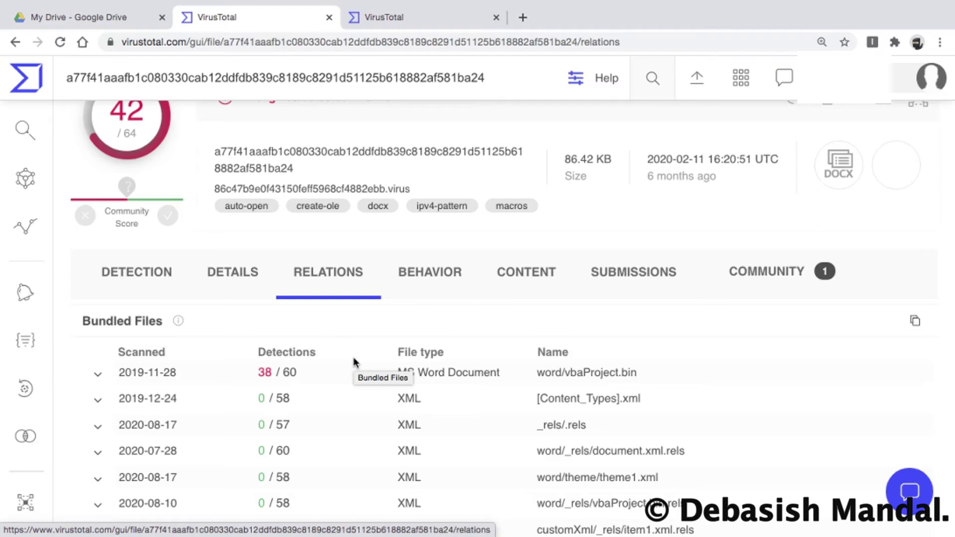
scroll(355, 362, "down", 1)
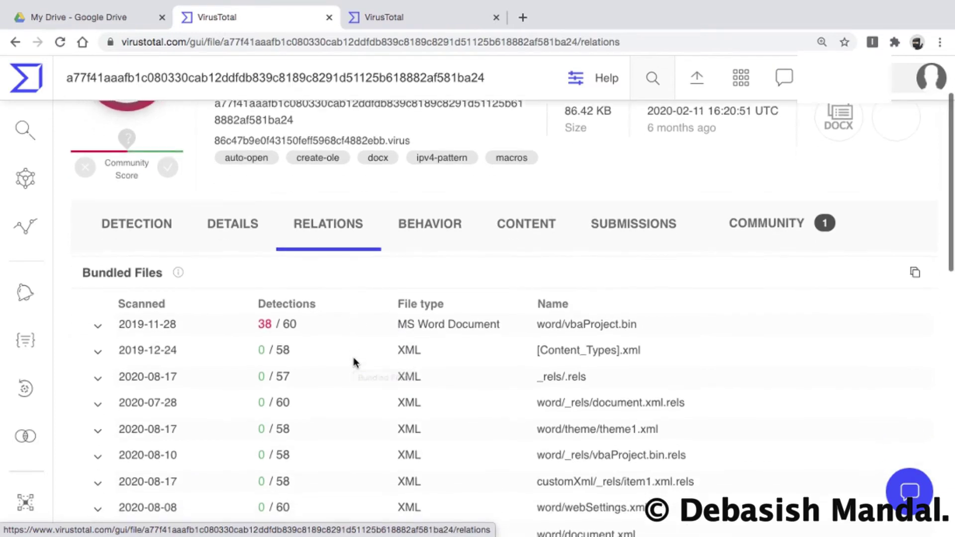
scroll(355, 363, "down", 1)
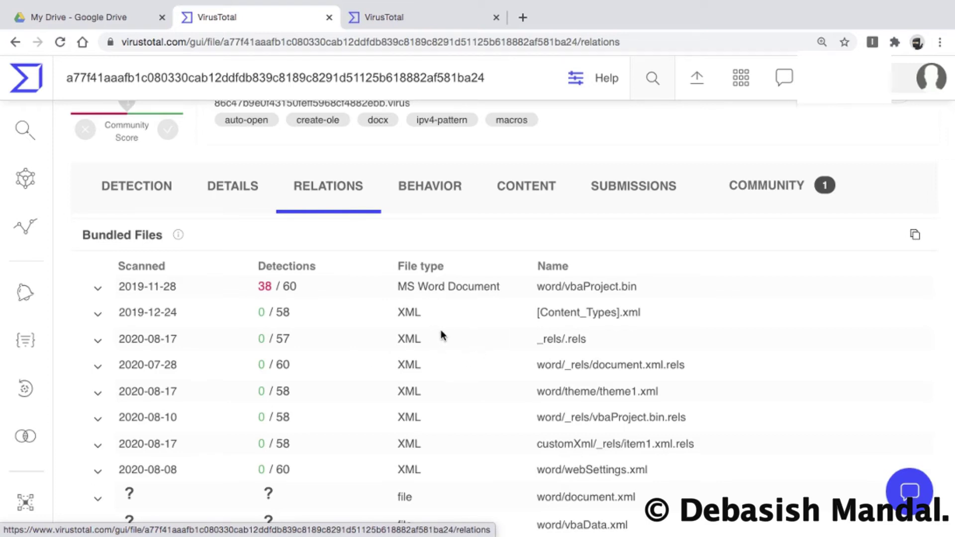
scroll(432, 341, "down", 1)
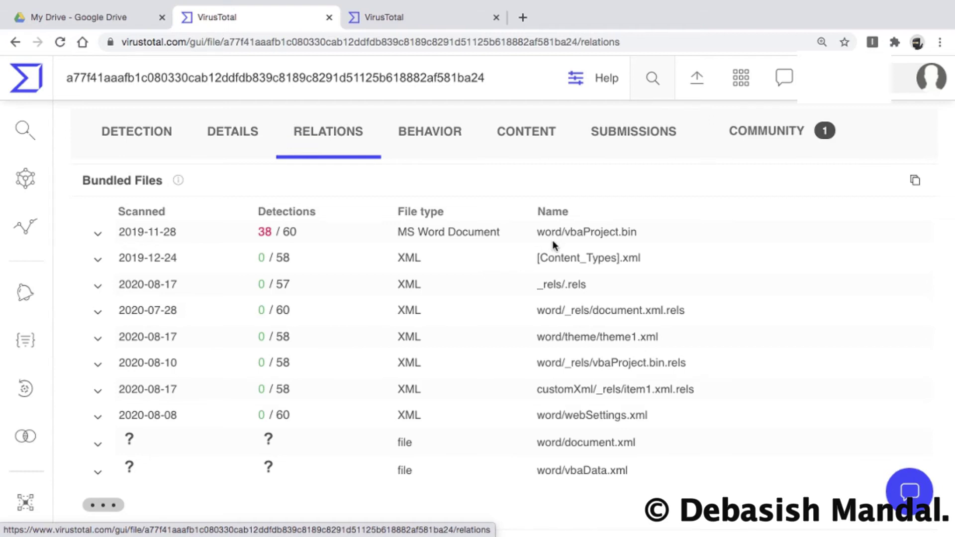
scroll(500, 298, "down", 1)
scroll(501, 298, "down", 1)
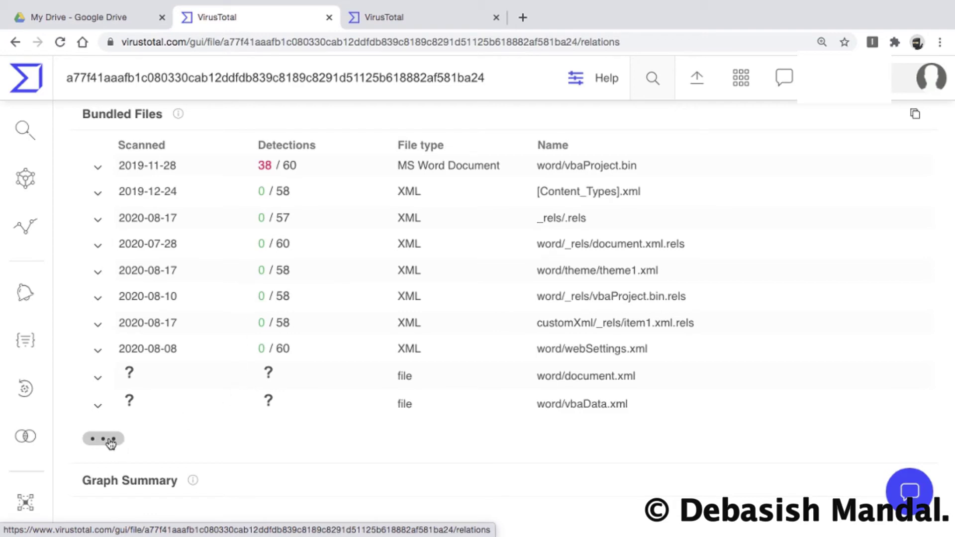
Compare the detection ratios of the bundled files, especially word/vbaProject.bin, with the sample's own verdict.
scroll(240, 408, "up", 2)
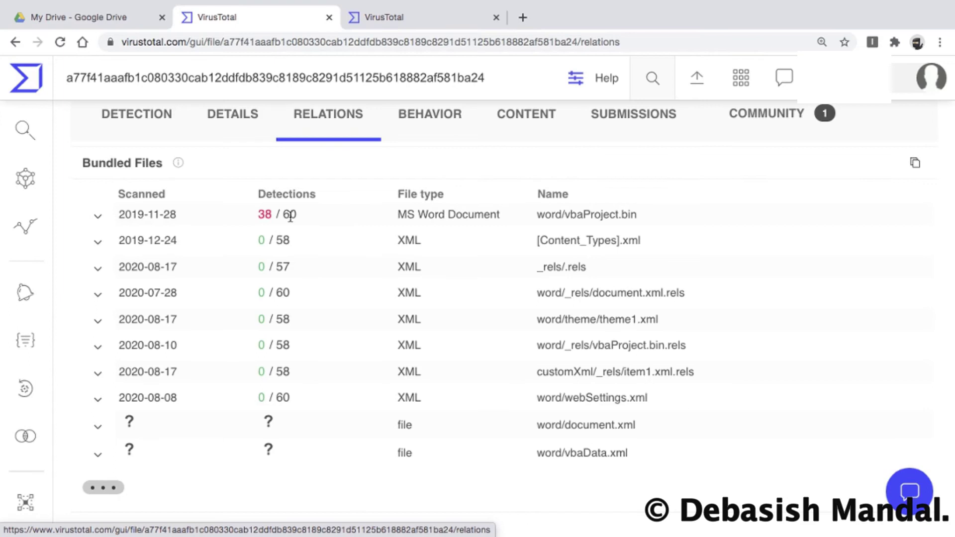
scroll(249, 295, "up", 2)
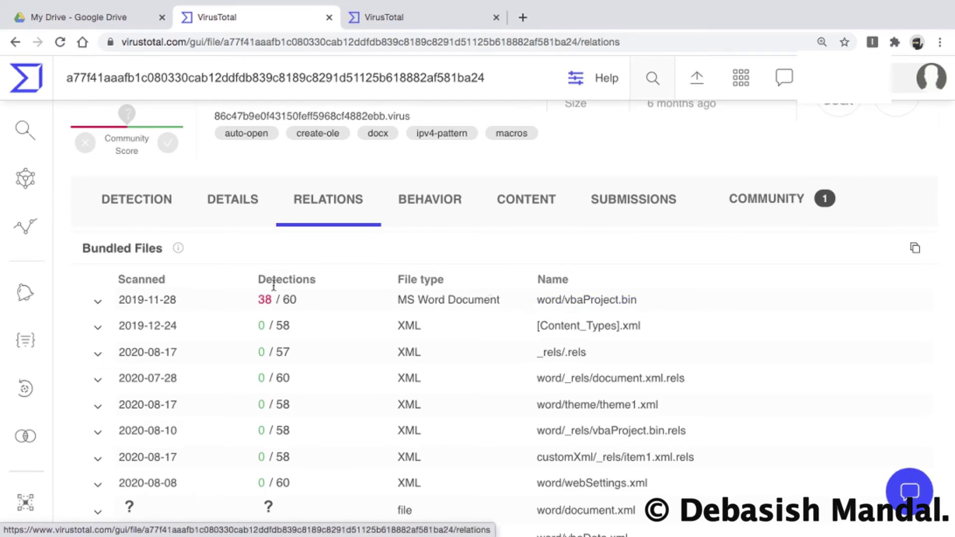
scroll(281, 299, "up", 1)
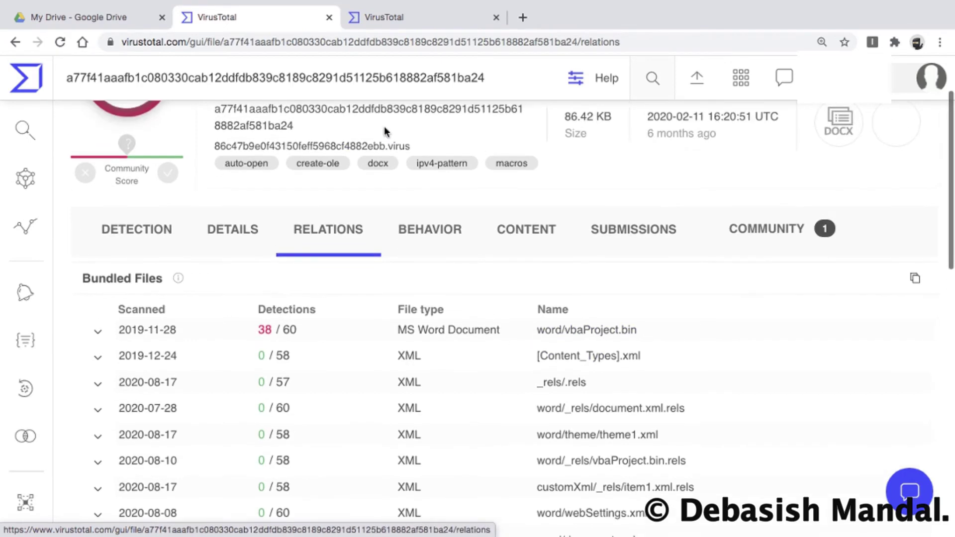
scroll(389, 269, "down", 3)
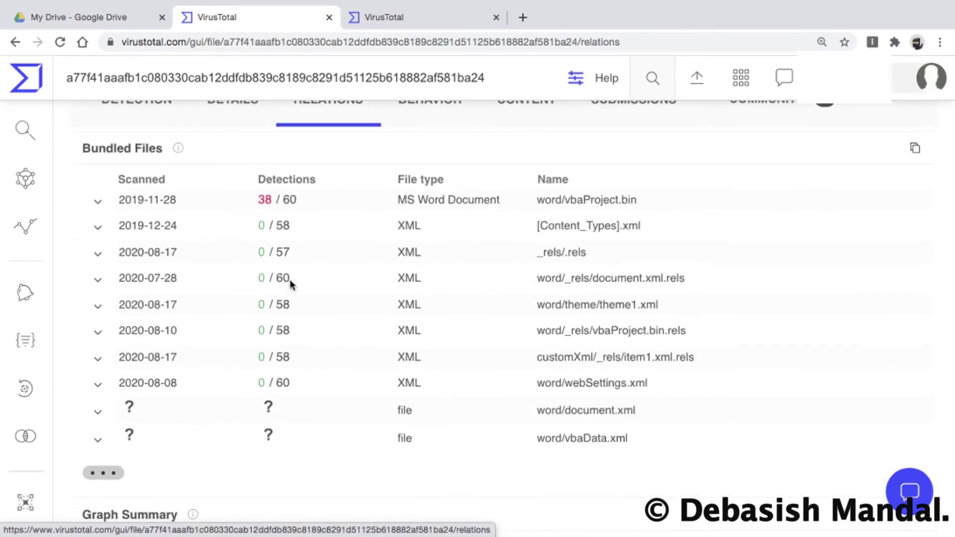
scroll(373, 420, "down", 1)
scroll(373, 422, "up", 5)
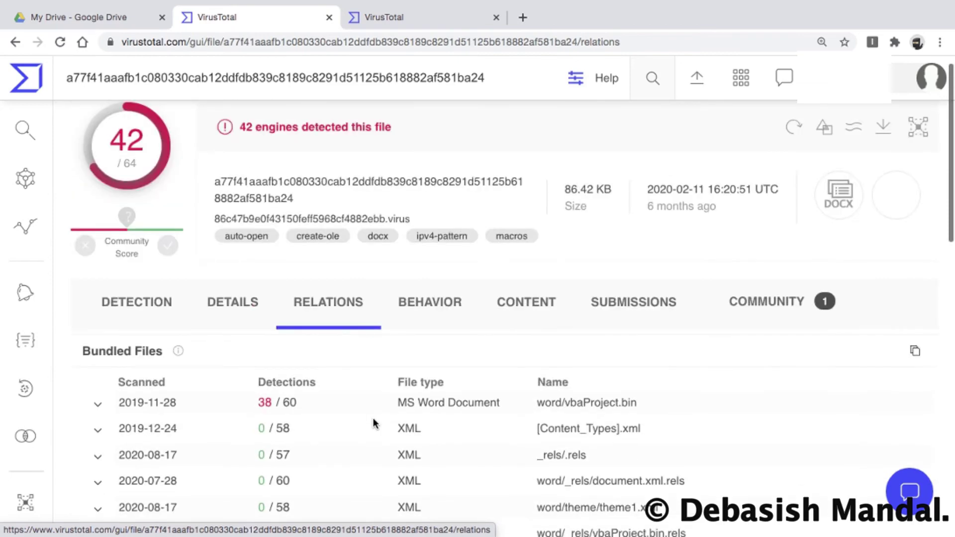
Open the sample's behavior report from Tencent HABO and examine its behavior tags and the files opened, written and deleted.
left_click(443, 323)
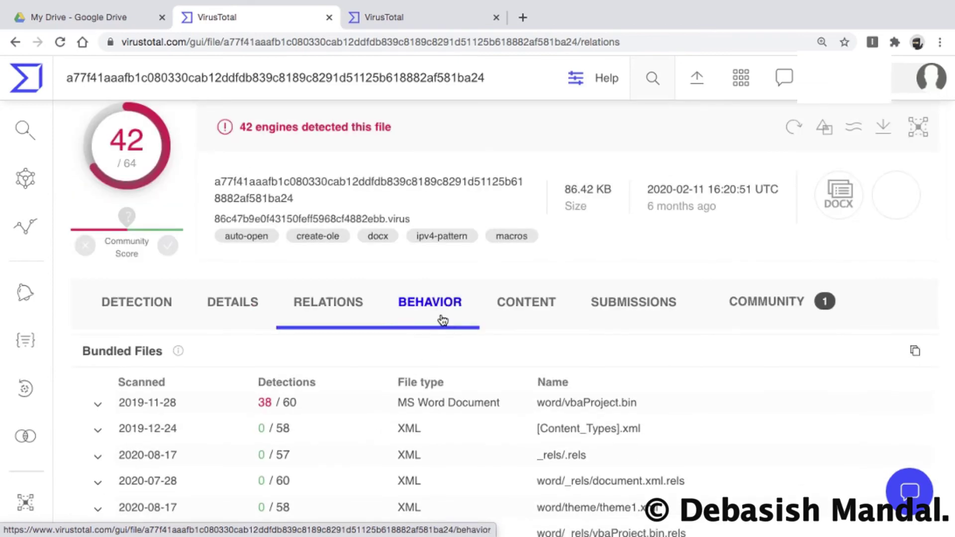
scroll(461, 368, "down", 2)
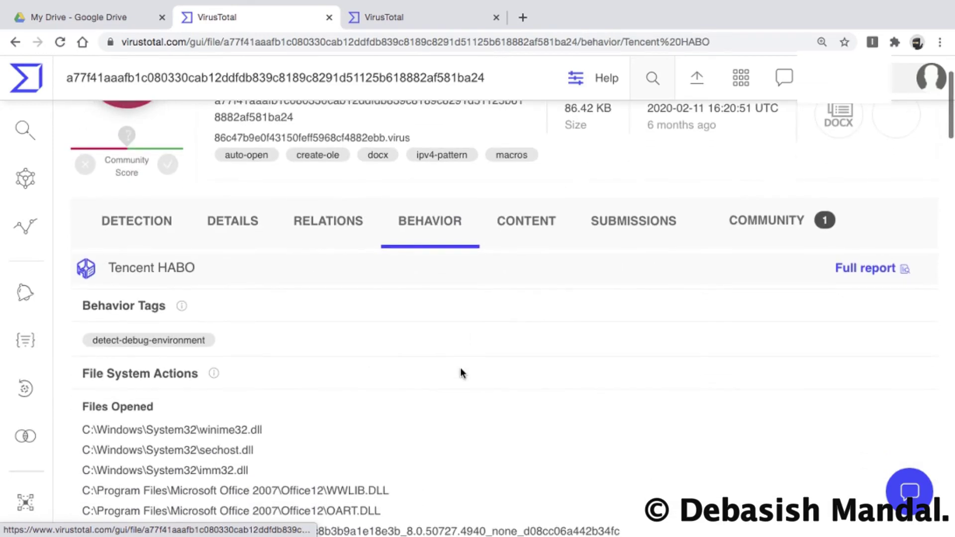
scroll(460, 370, "down", 2)
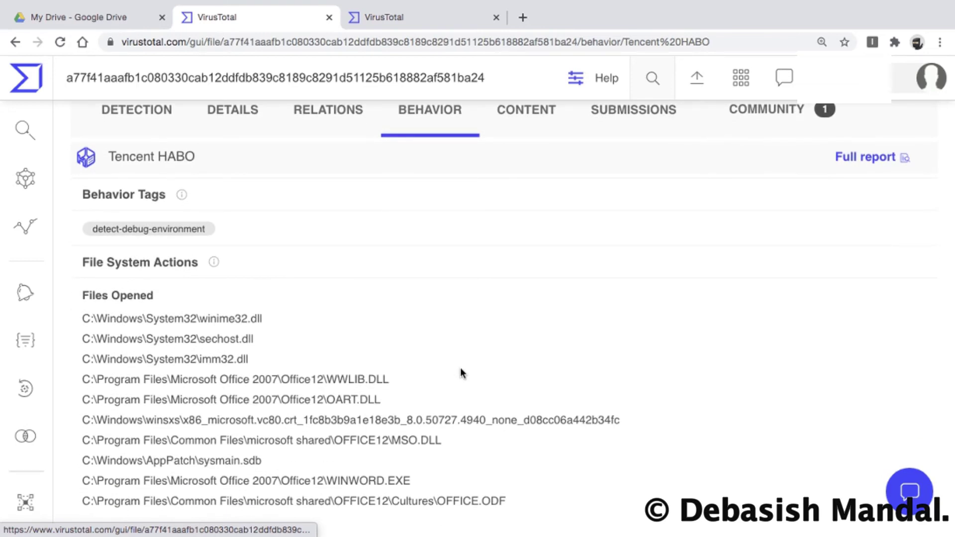
scroll(461, 369, "down", 3)
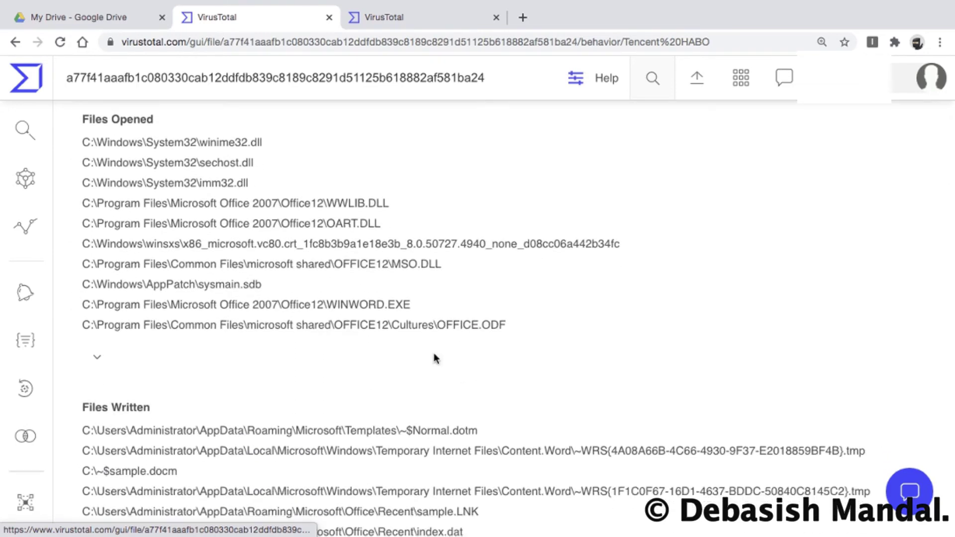
scroll(478, 380, "down", 1)
scroll(478, 380, "up", 2)
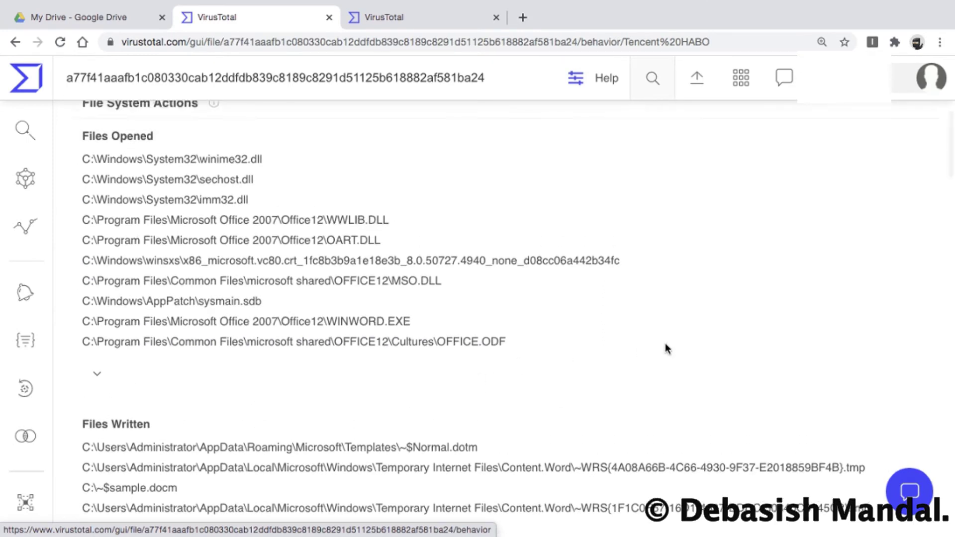
scroll(665, 344, "up", 2)
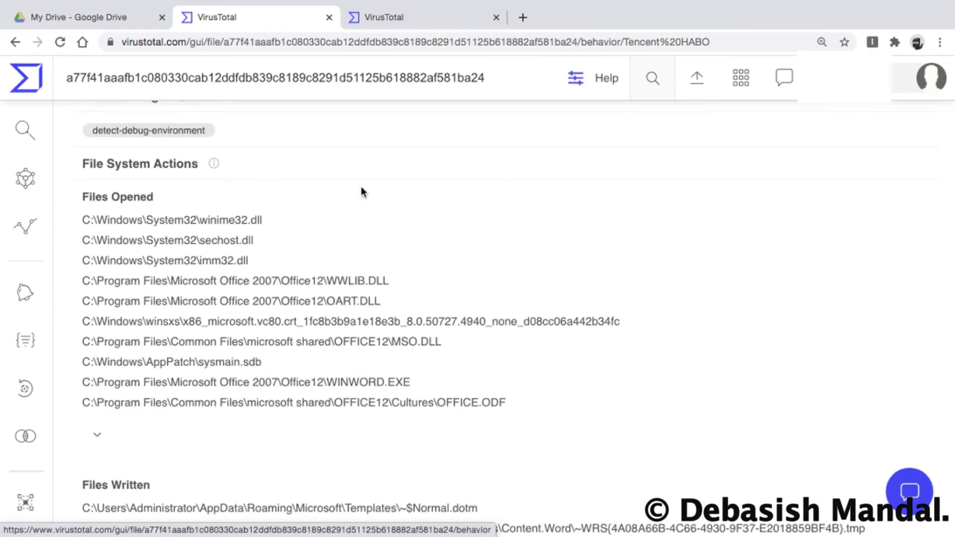
scroll(232, 447, "down", 2)
scroll(231, 450, "down", 5)
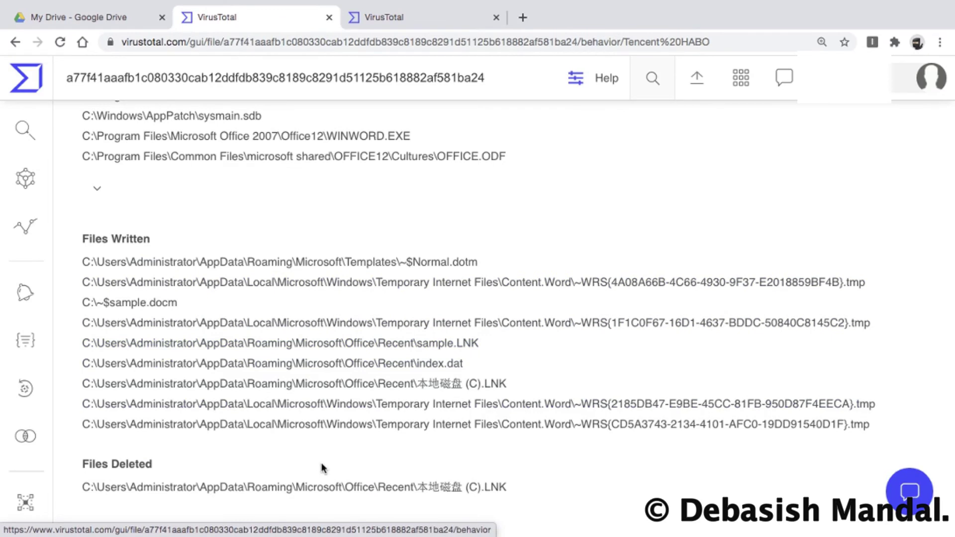
Skim the rest of the behavior report, including copied files and registry actions, ending back at its beginning.
scroll(322, 468, "down", 5)
scroll(322, 468, "down", 15)
scroll(322, 464, "down", 11)
scroll(322, 468, "down", 3)
scroll(322, 464, "up", 20)
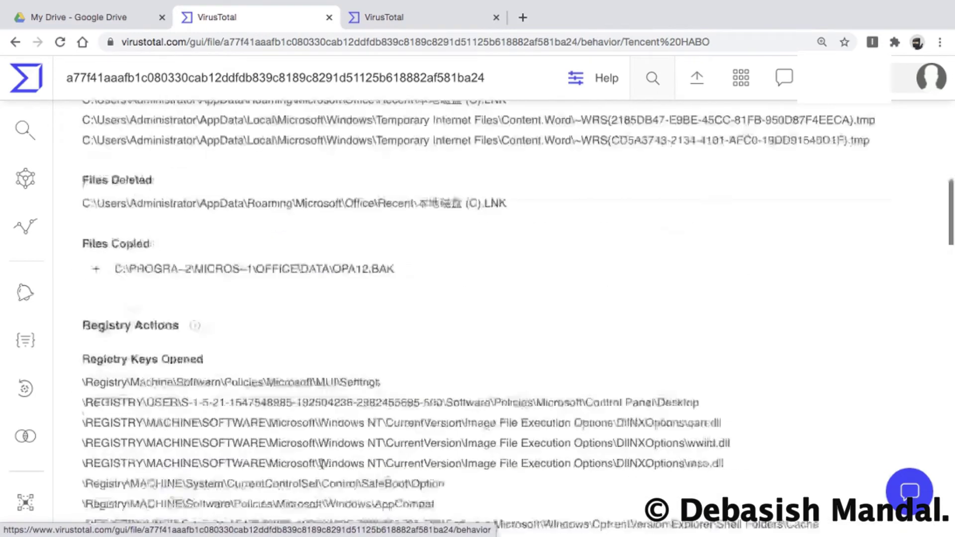
scroll(321, 463, "up", 20)
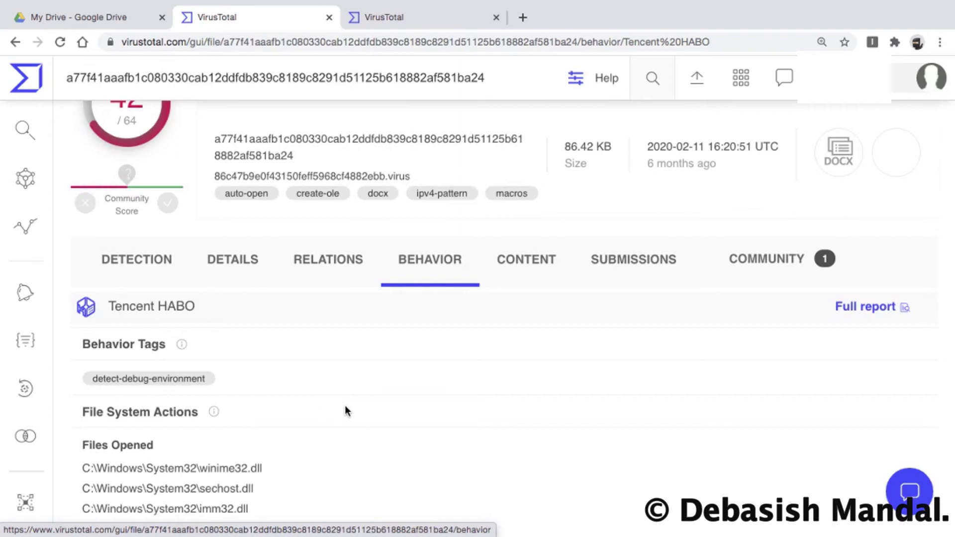
Pivot on the opened file C:\Windows\System32\winime32.dll in a new browser tab and view the files sharing that behavior.
scroll(346, 411, "down", 3)
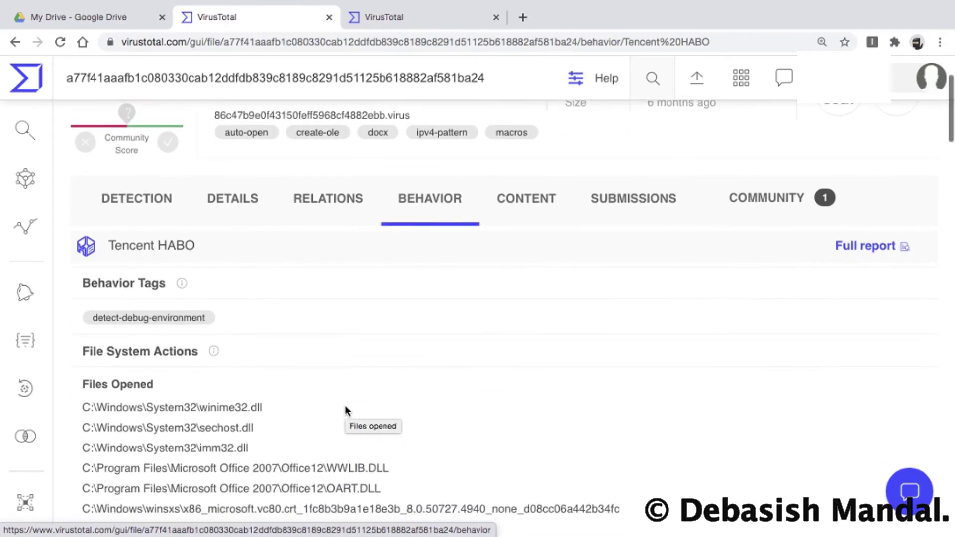
scroll(421, 373, "down", 1)
scroll(428, 361, "down", 1)
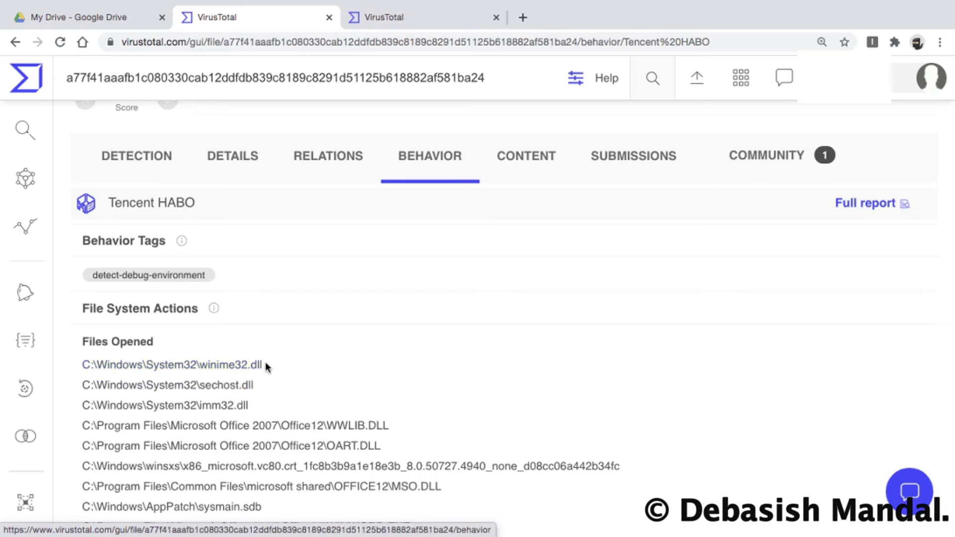
right_click(247, 369)
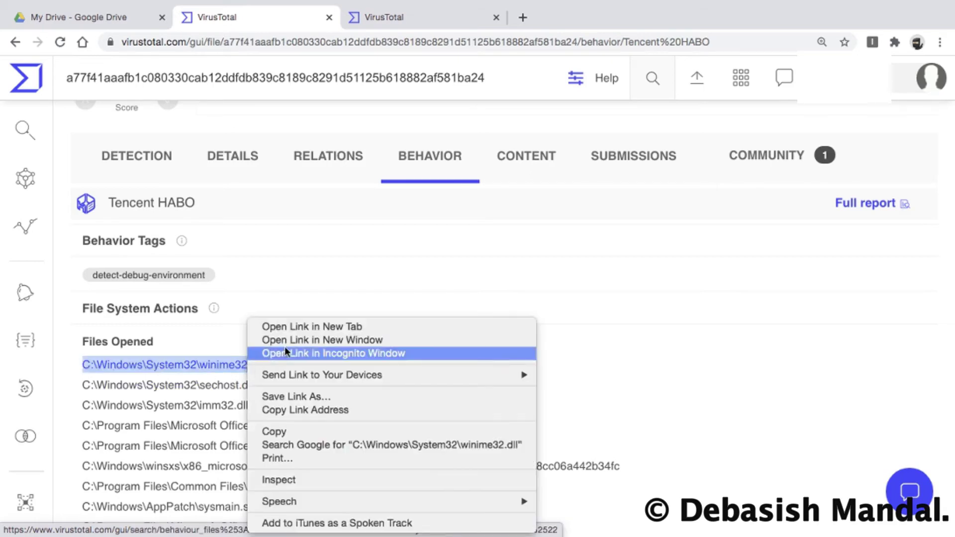
left_click(316, 329)
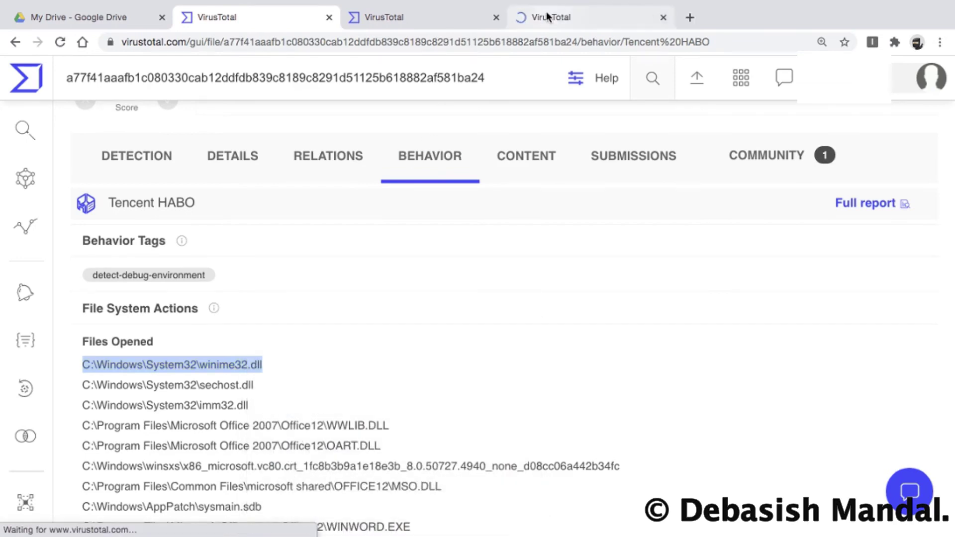
left_click(546, 16)
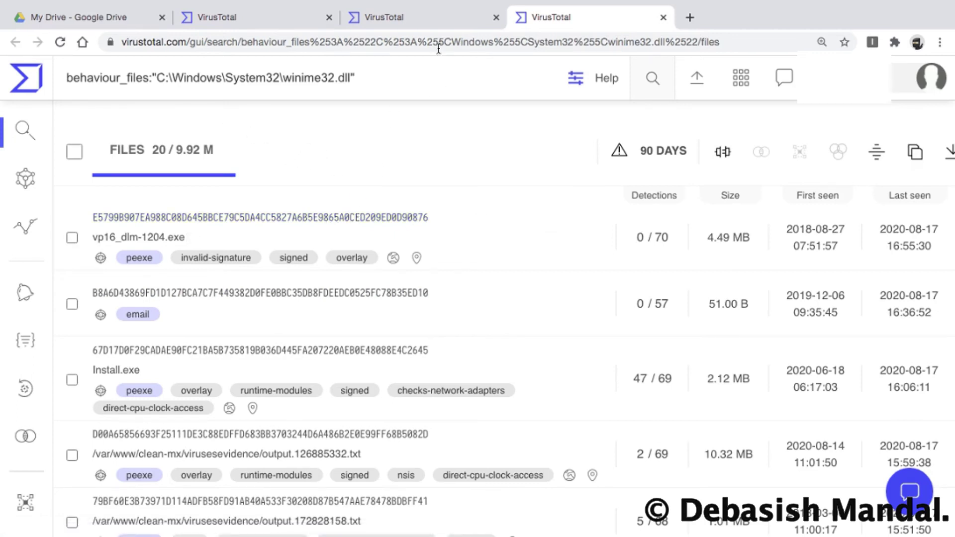
Revisit the VB:Trojan.Valyria.981 search results and return to the file system actions in the sample's behavior report.
left_click(444, 18)
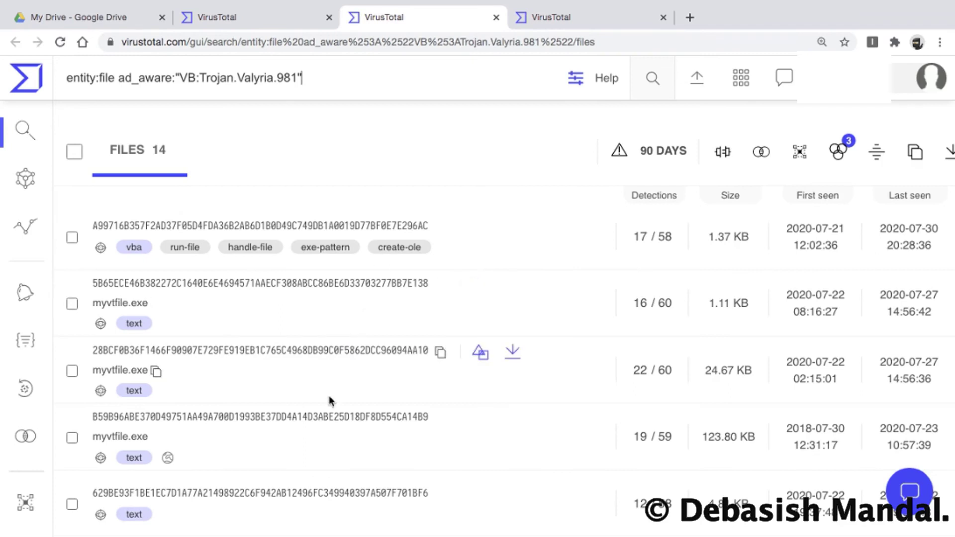
left_click(296, 25)
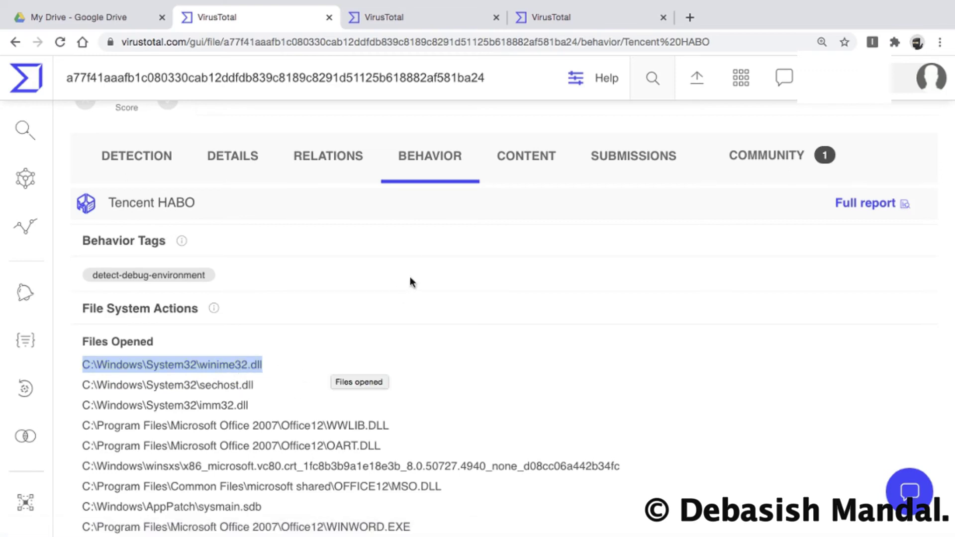
scroll(402, 337, "down", 1)
scroll(403, 339, "up", 1)
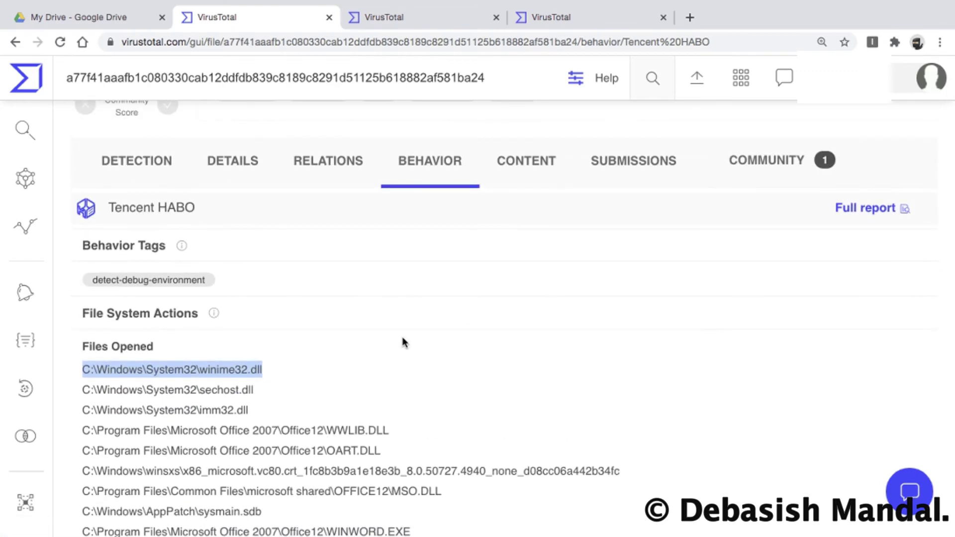
scroll(504, 339, "down", 5)
scroll(503, 338, "up", 4)
scroll(503, 342, "up", 3)
scroll(538, 384, "down", 3)
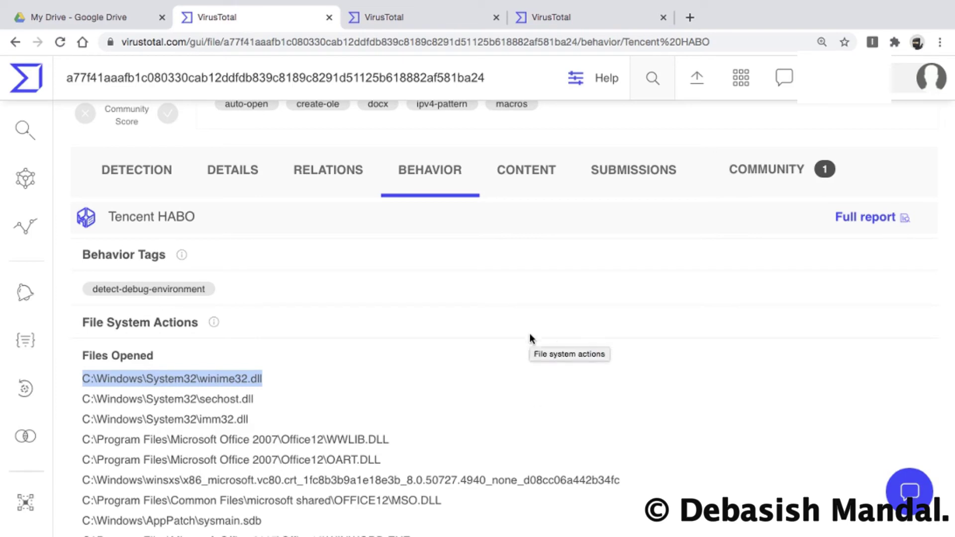
Open the sample's content and look through the strings extracted from the file.
left_click(548, 189)
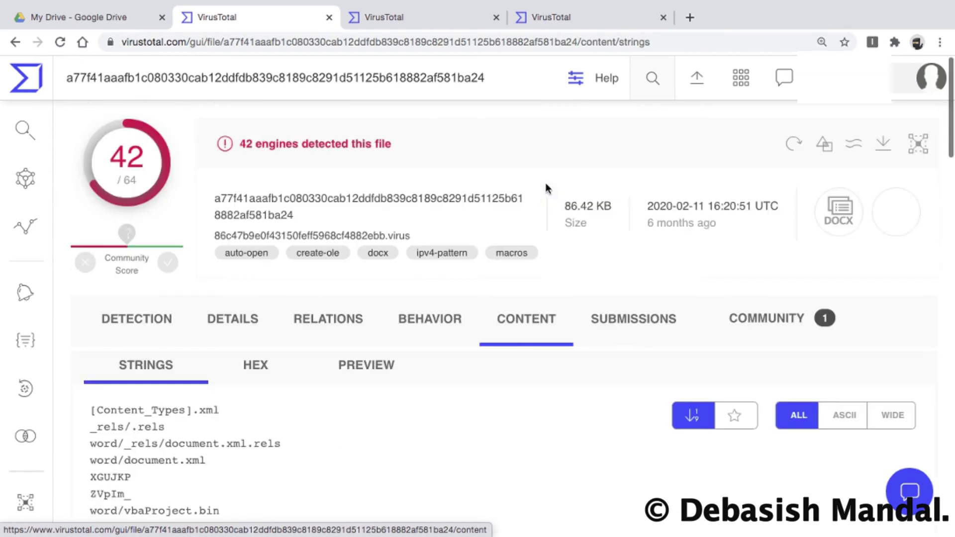
scroll(500, 400, "down", 2)
scroll(500, 401, "down", 2)
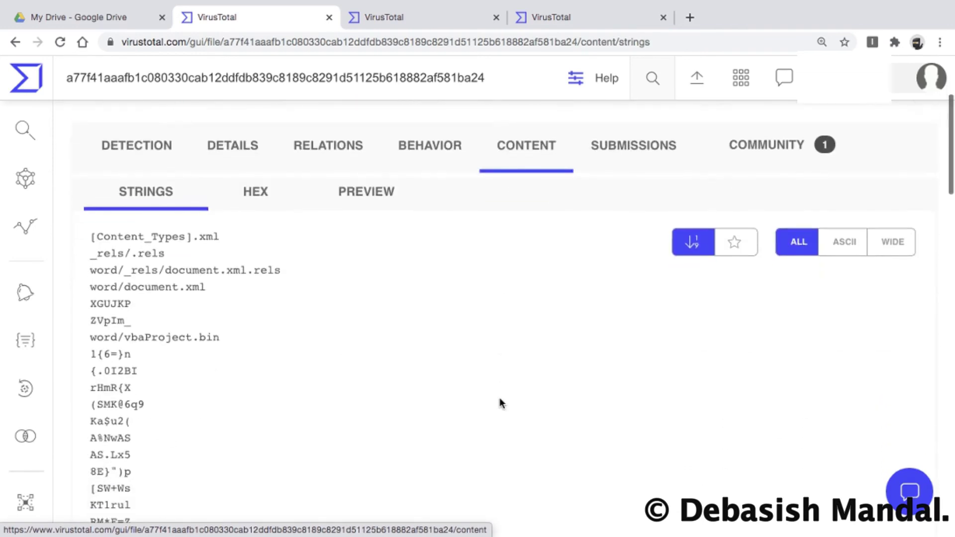
scroll(500, 403, "up", 3)
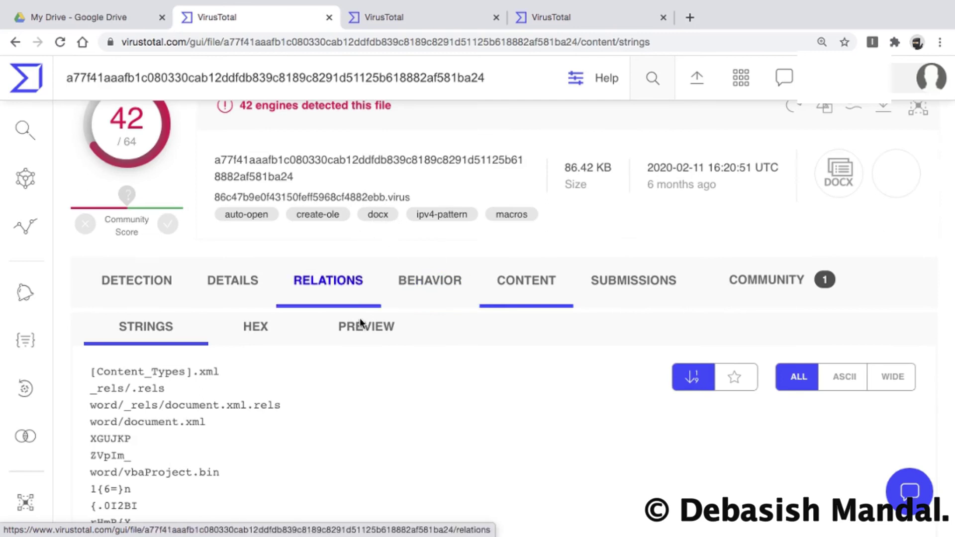
scroll(355, 395, "down", 4)
scroll(355, 396, "down", 4)
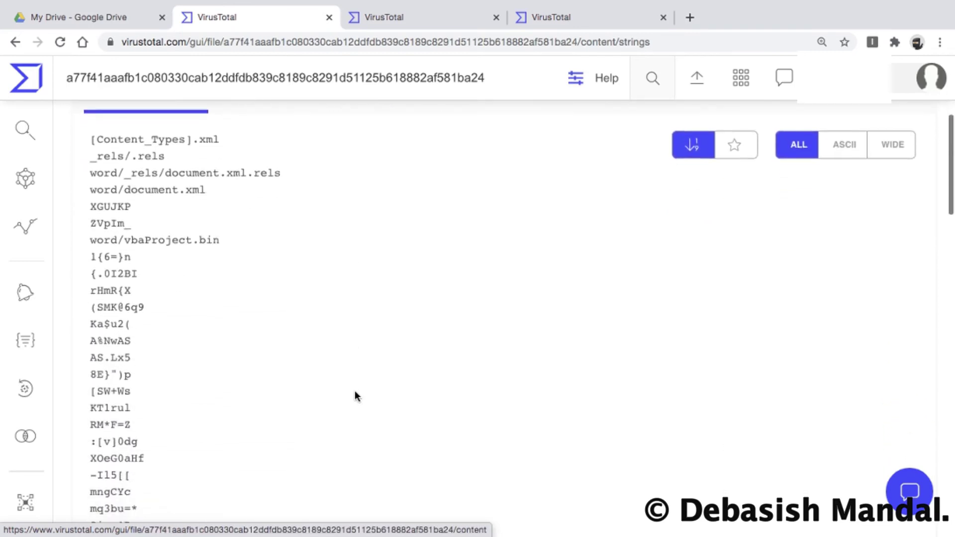
scroll(355, 396, "up", 5)
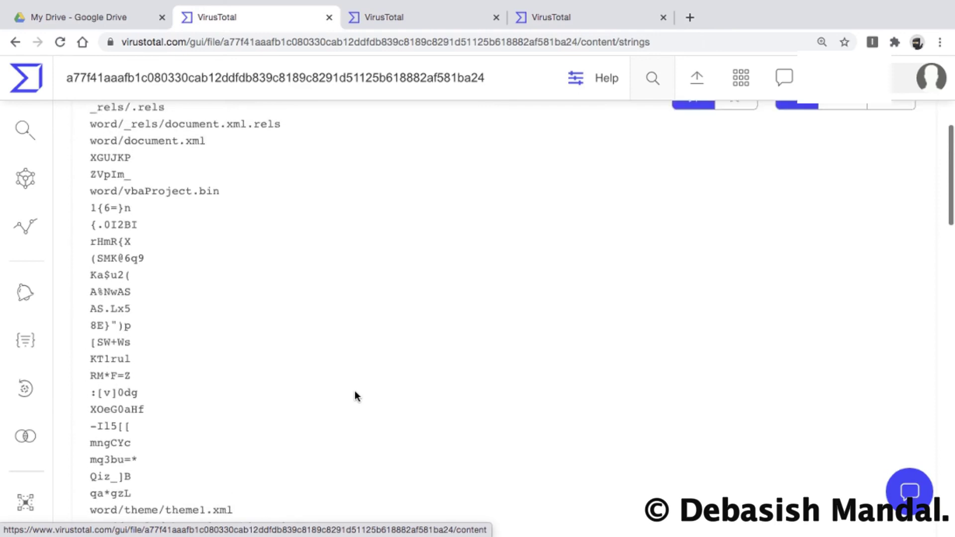
Read the sample's extracted strings through to the end of the list and return to the report header.
scroll(355, 392, "up", 1)
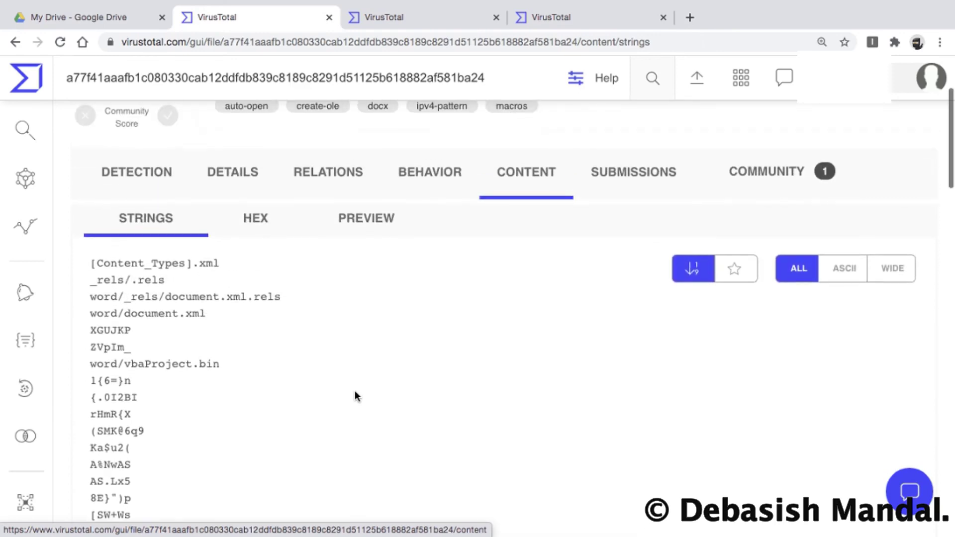
scroll(190, 352, "down", 20)
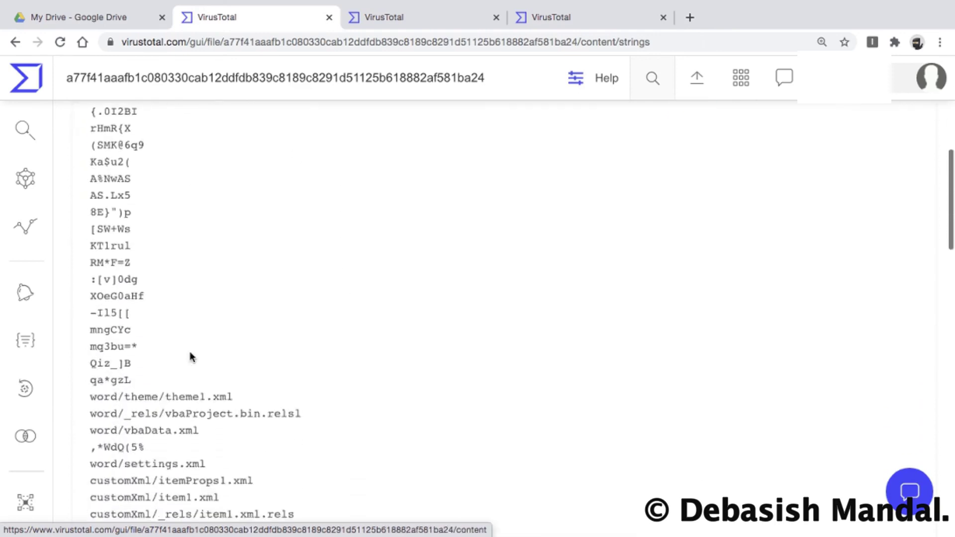
scroll(190, 351, "down", 10)
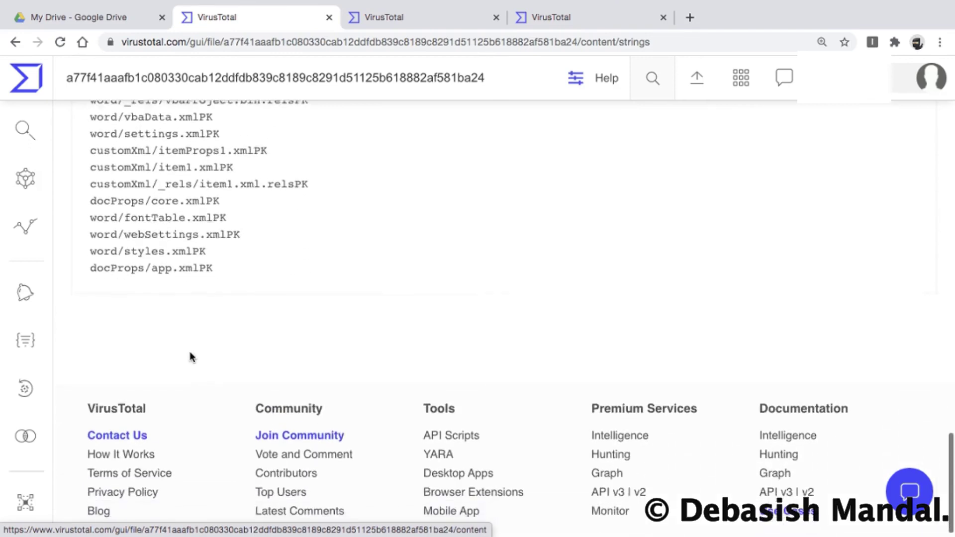
scroll(190, 351, "up", 15)
scroll(190, 351, "up", 20)
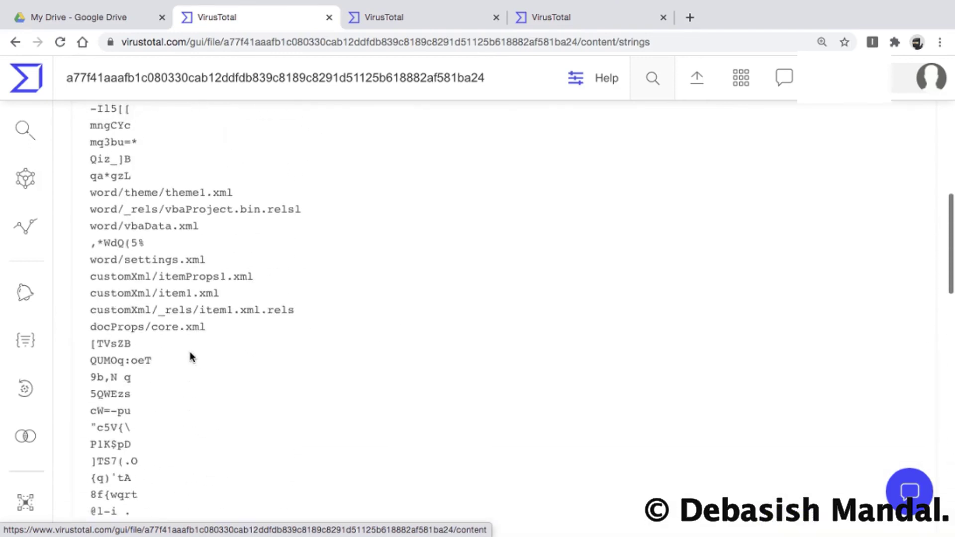
scroll(191, 358, "up", 8)
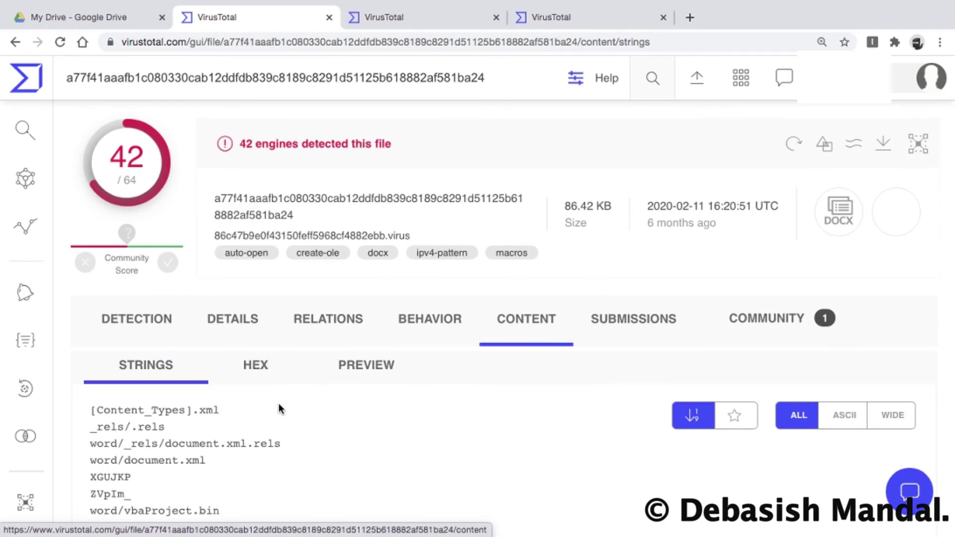
Open the hex view of the sample's content and examine the first bytes of the file.
scroll(280, 409, "down", 2)
left_click(269, 296)
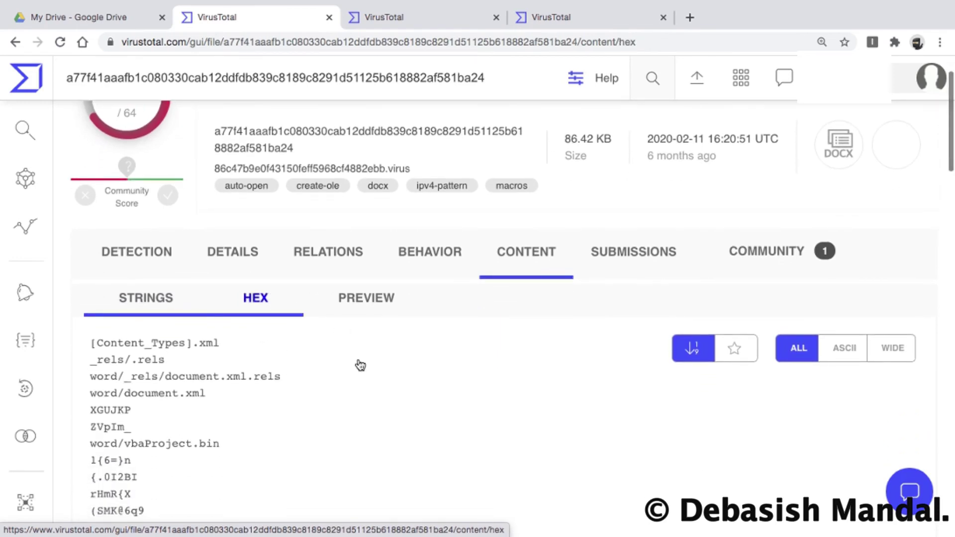
scroll(398, 368, "down", 2)
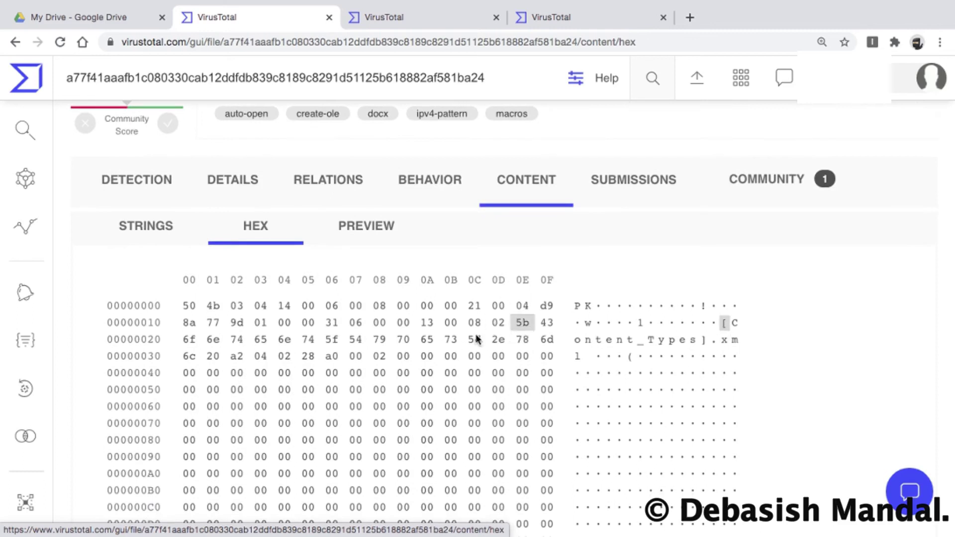
Open the preview of the sample's document content and look over the non-interactive rendering without allowing interaction.
left_click(377, 229)
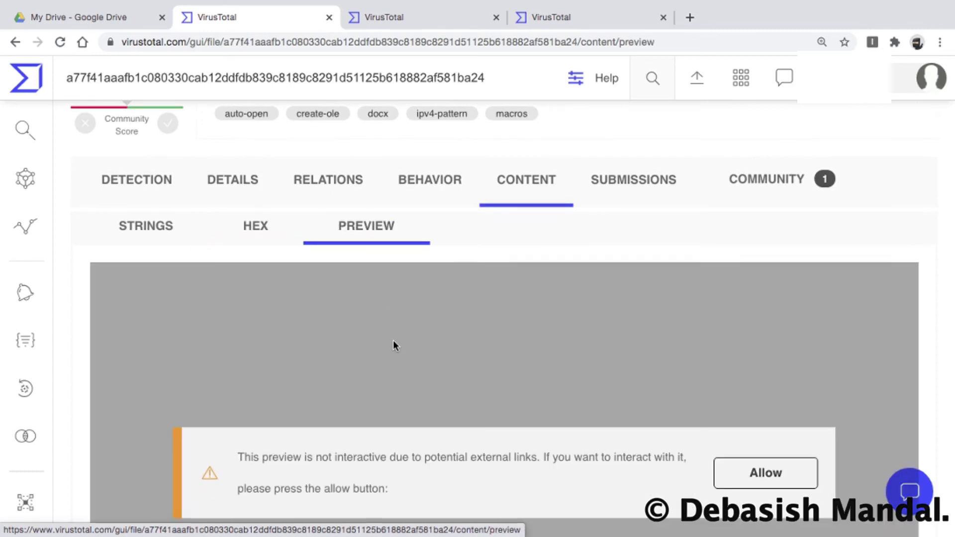
scroll(394, 343, "down", 3)
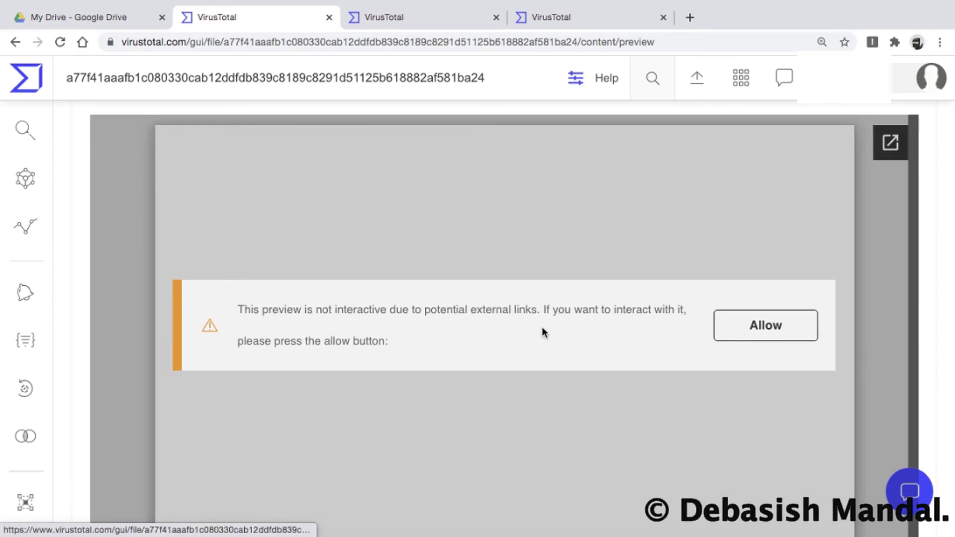
scroll(542, 327, "down", 5)
scroll(542, 332, "down", 3)
scroll(542, 332, "up", 6)
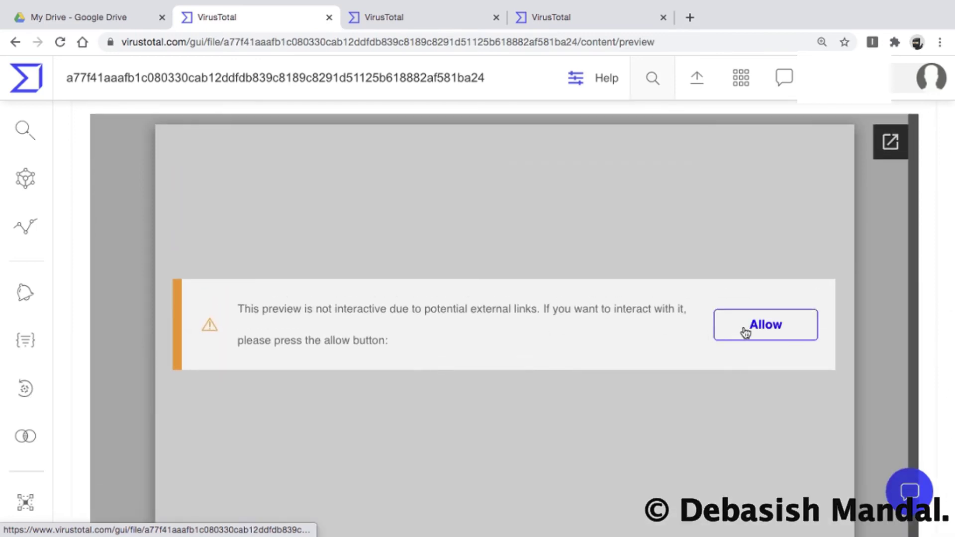
scroll(539, 266, "up", 1)
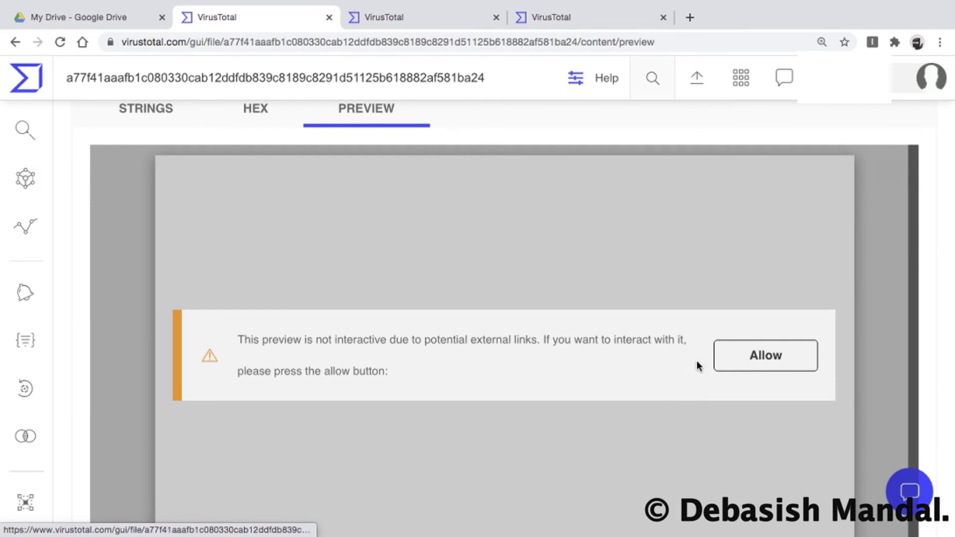
scroll(629, 354, "up", 2)
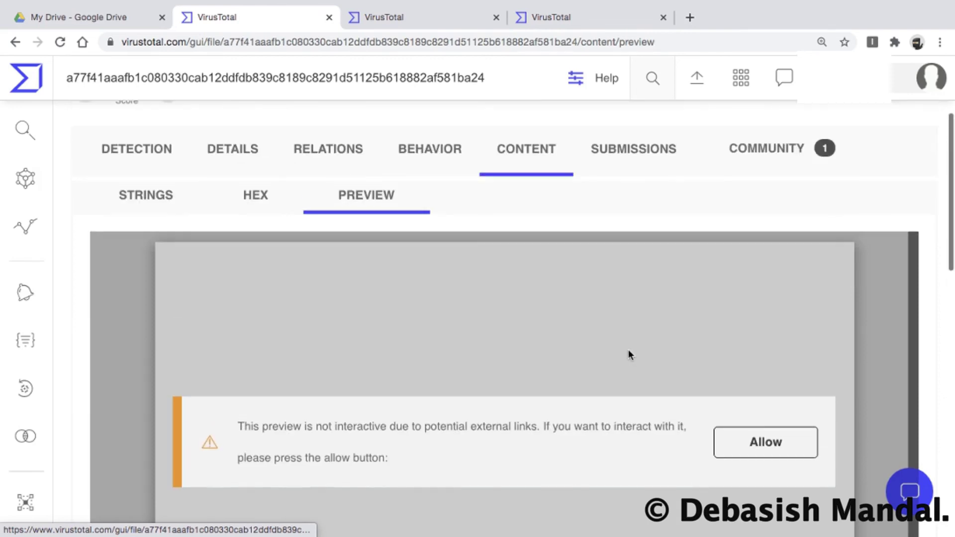
scroll(487, 362, "down", 3)
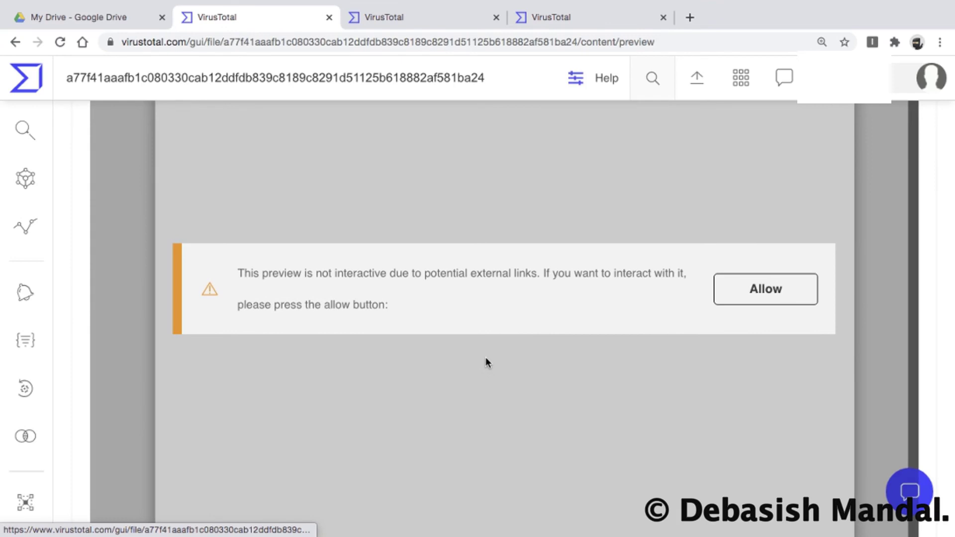
scroll(485, 357, "up", 4)
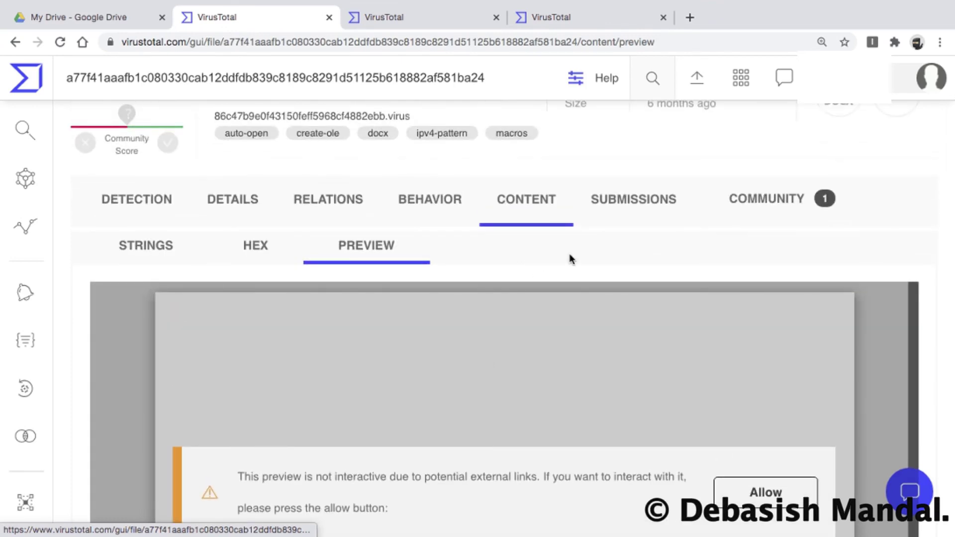
scroll(459, 431, "down", 5)
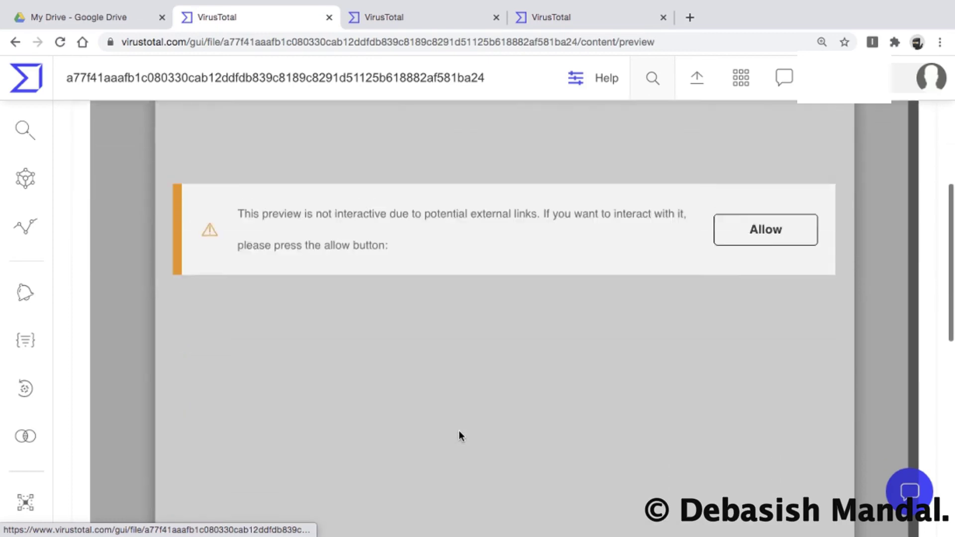
scroll(459, 431, "up", 5)
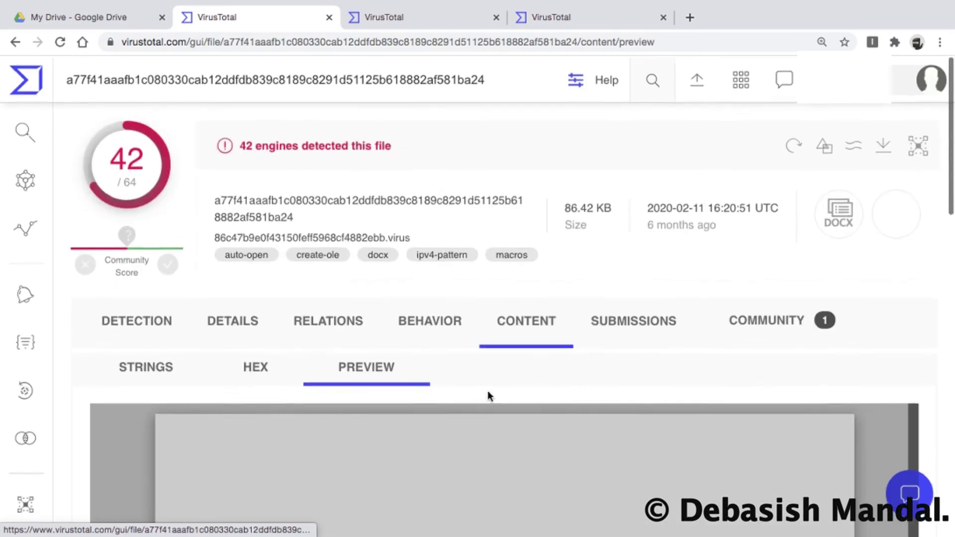
Open the sample's submissions and review the submission list, the per-country and per-date charts, and the prevalence summary.
left_click(641, 324)
scroll(605, 411, "down", 3)
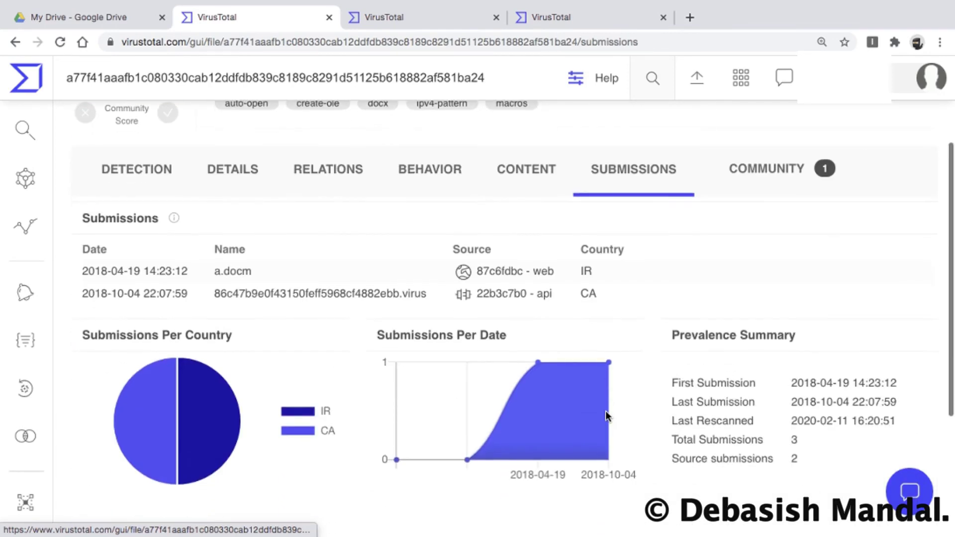
scroll(606, 416, "down", 1)
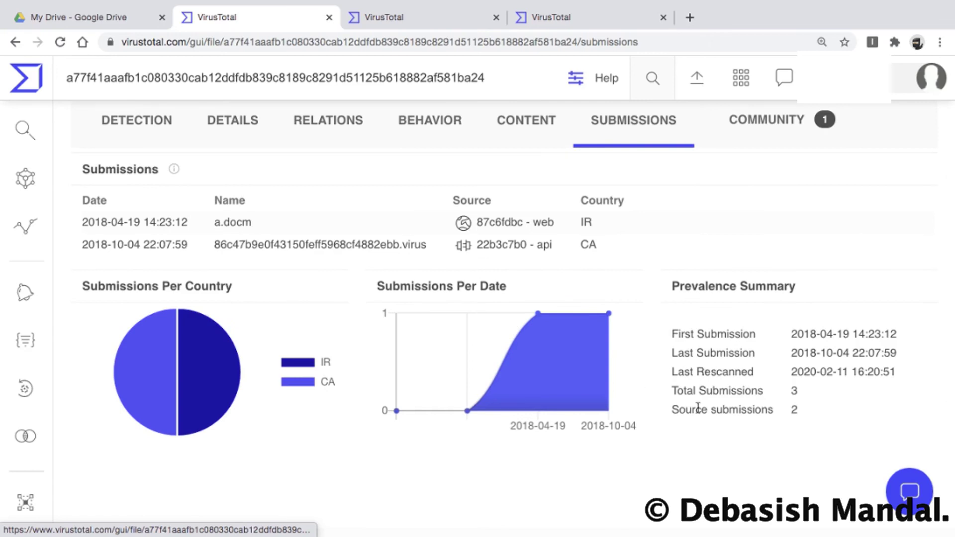
scroll(698, 407, "down", 1)
scroll(698, 408, "up", 2)
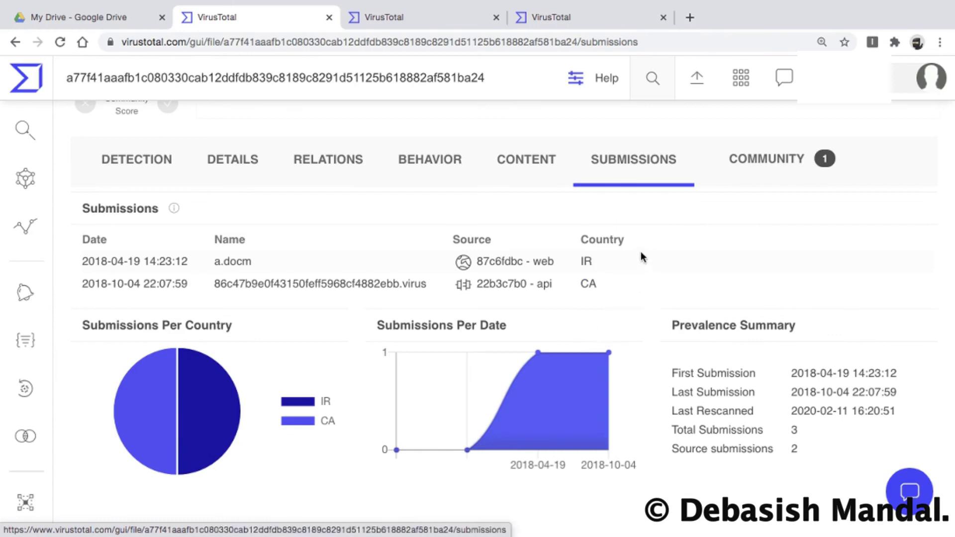
scroll(619, 314, "down", 3)
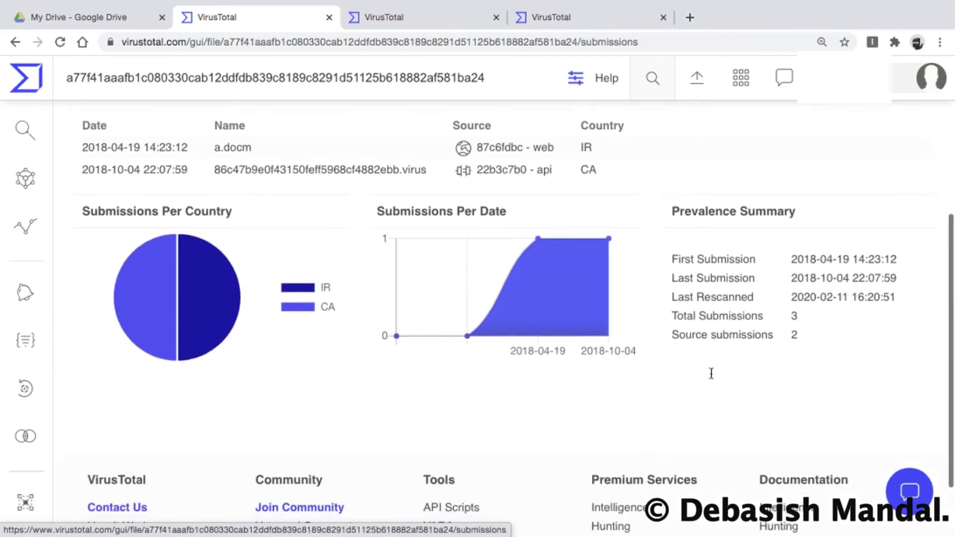
scroll(712, 373, "up", 4)
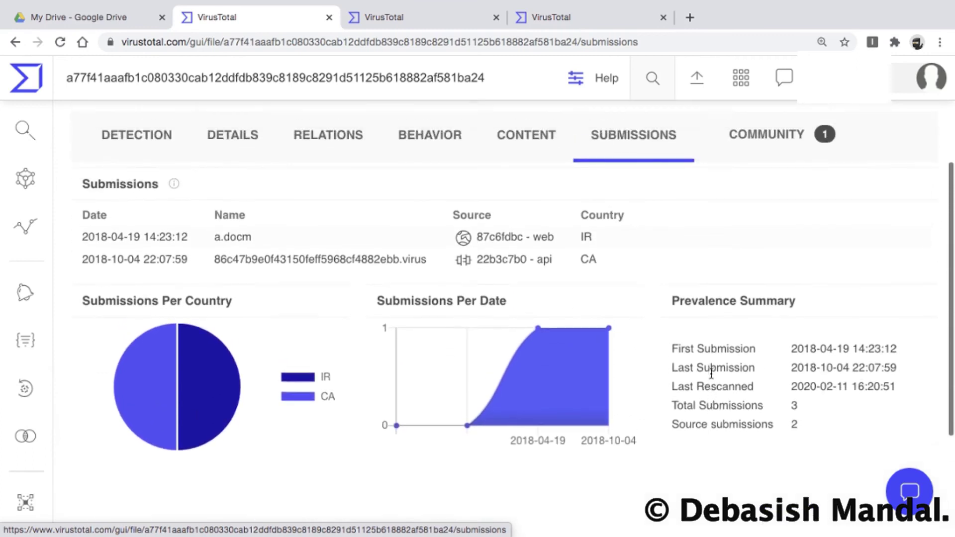
scroll(710, 373, "up", 1)
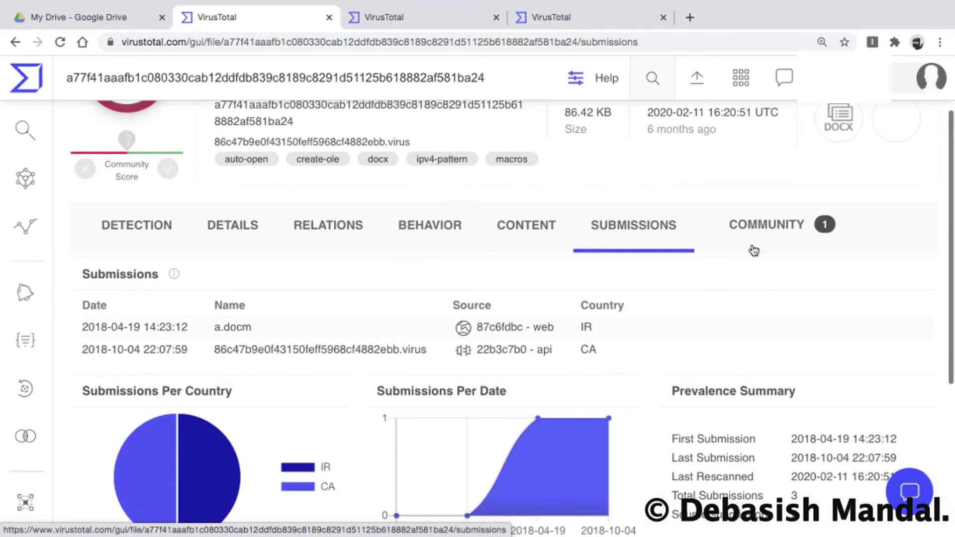
Open the community section of the sample's report and read the comment about the THOR APT Scanner detection.
left_click(775, 225)
scroll(685, 299, "down", 3)
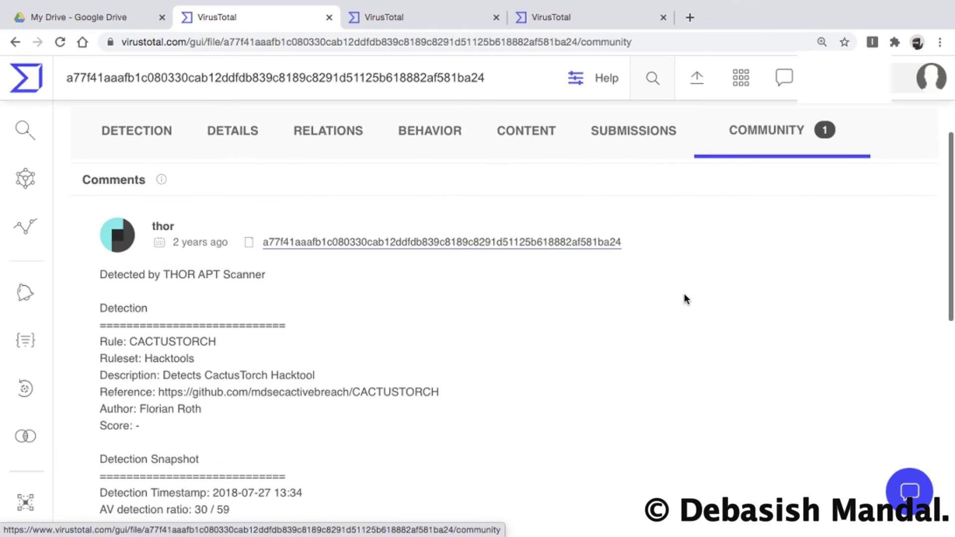
scroll(685, 299, "down", 2)
scroll(684, 299, "up", 3)
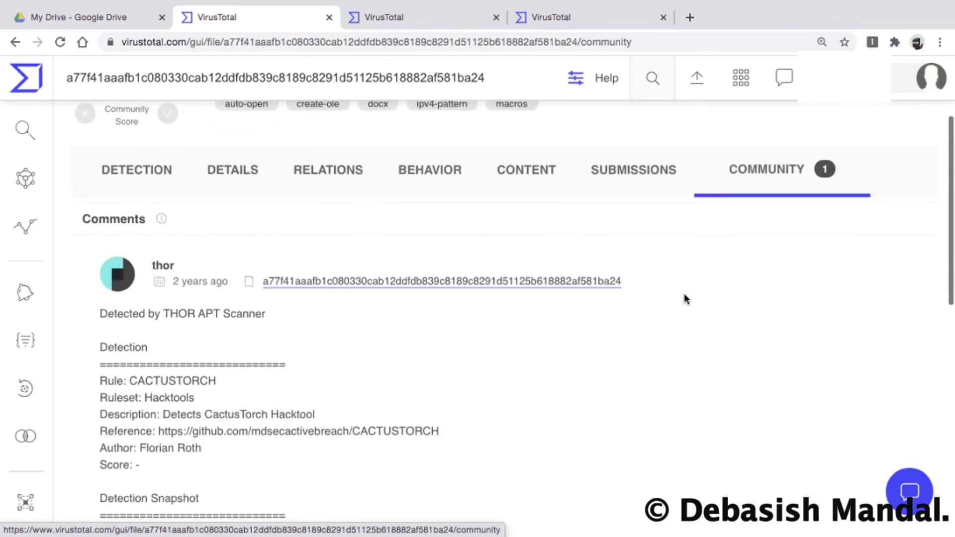
scroll(684, 298, "up", 2)
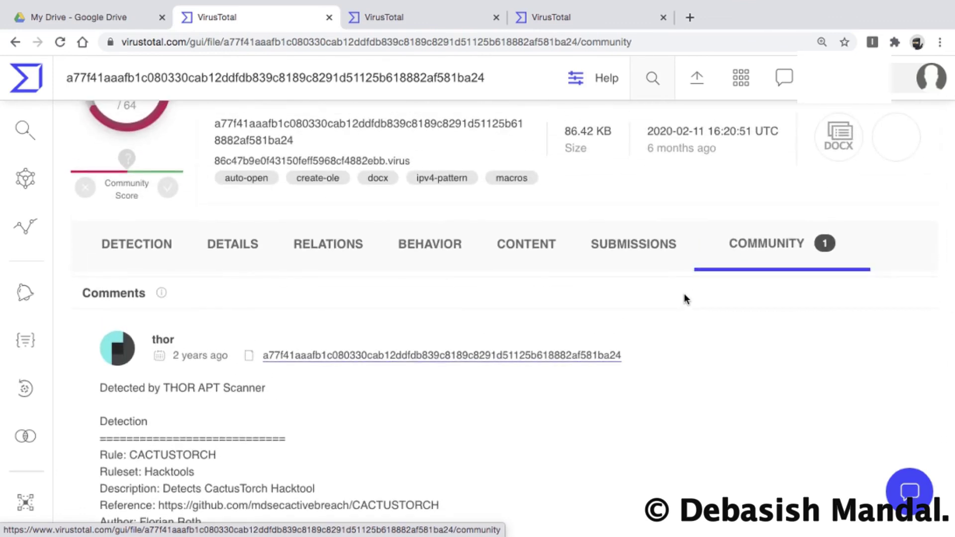
scroll(684, 298, "up", 2)
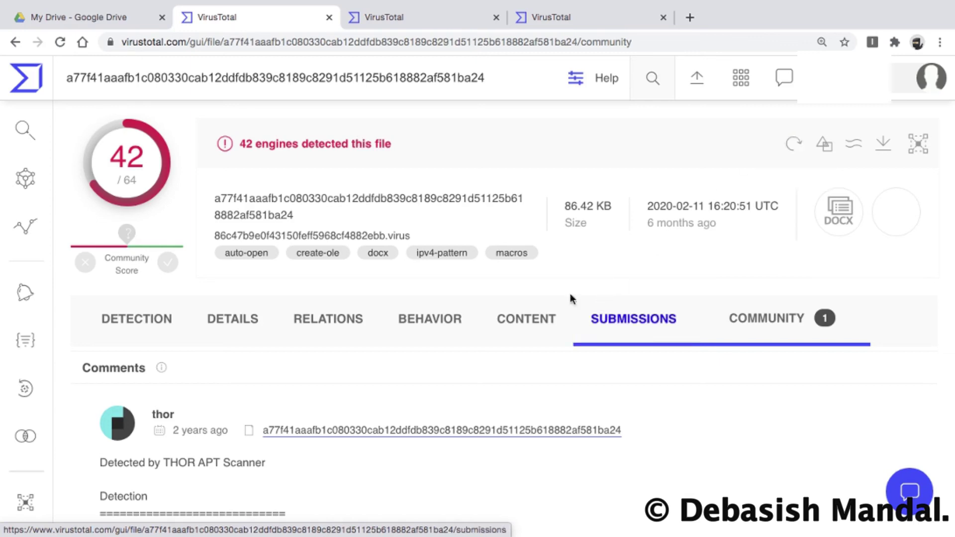
Reopen the sample's detection report and skim all antivirus engine verdicts, ending back at the report header.
left_click(142, 318)
scroll(267, 399, "down", 8)
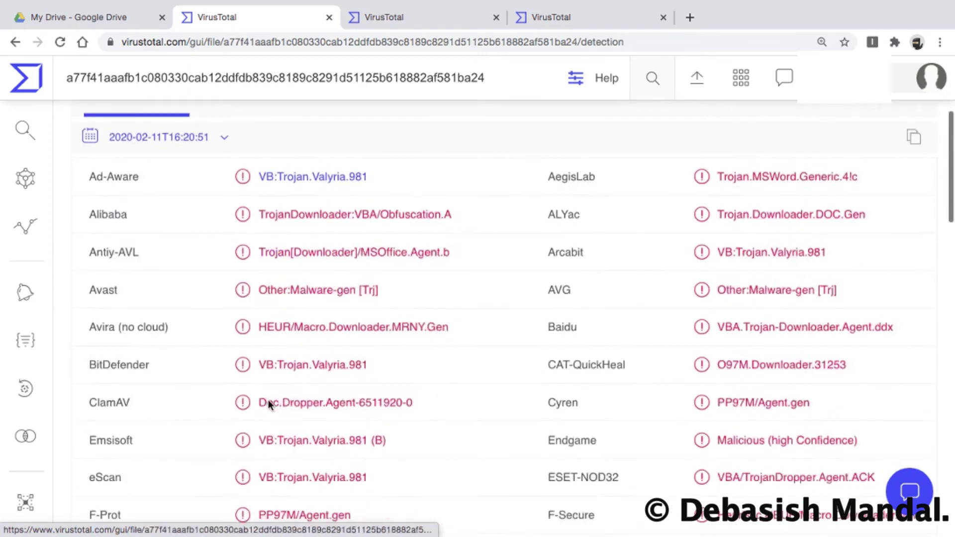
scroll(524, 450, "down", 4)
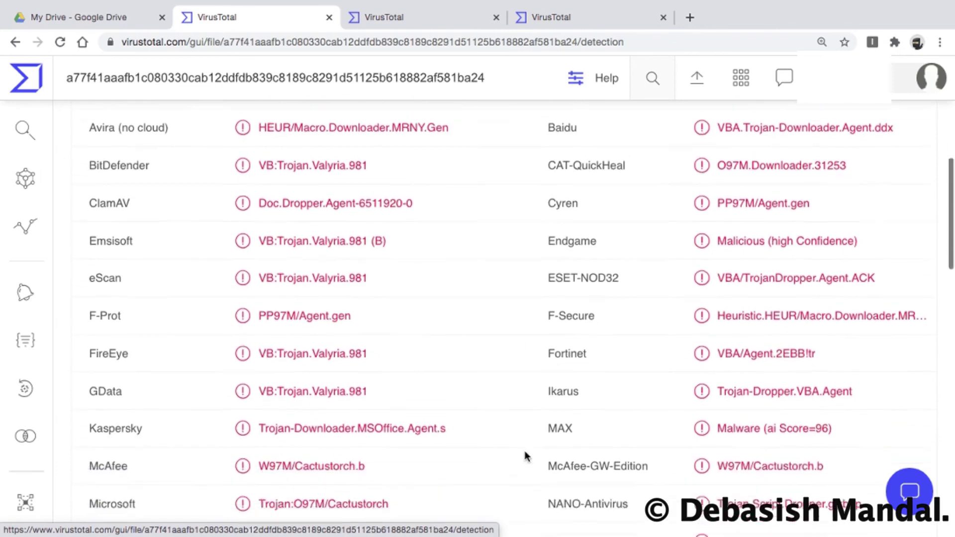
scroll(524, 450, "down", 10)
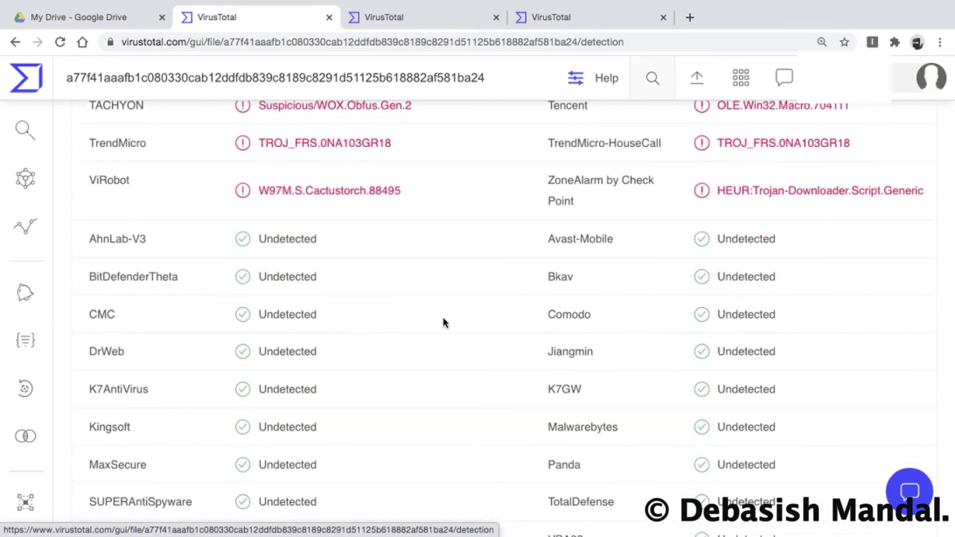
scroll(476, 379, "up", 20)
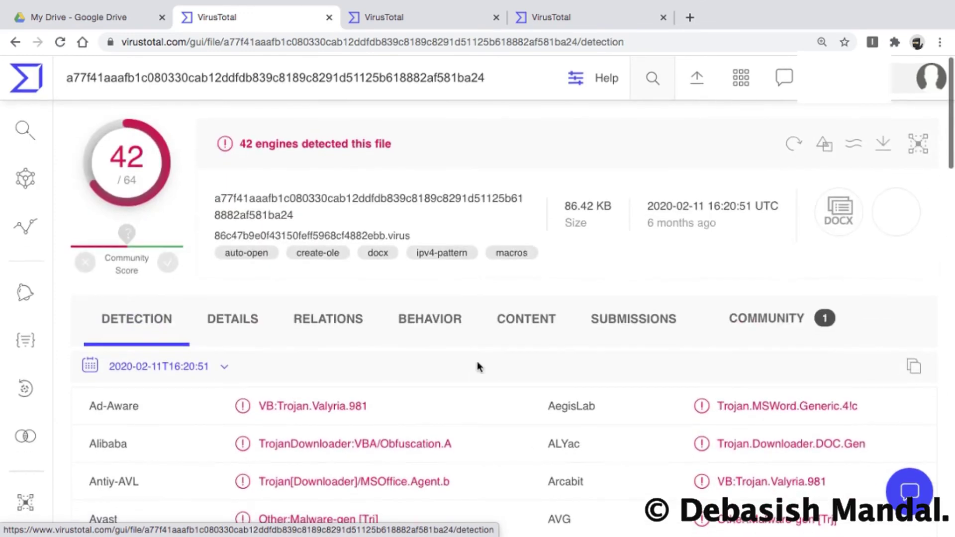